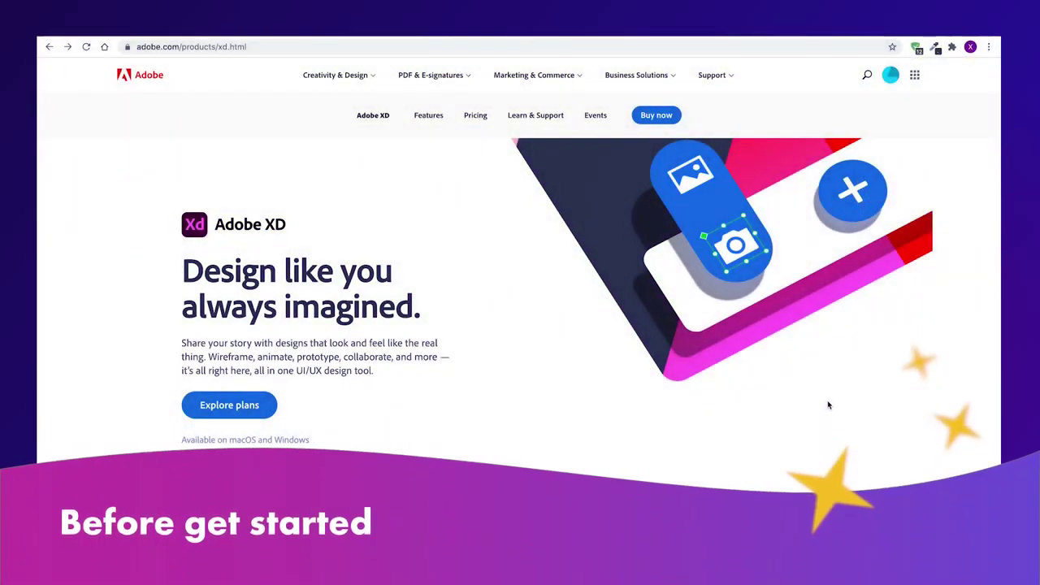
# - Review the Adobe XD pricing plans, then the Material Design icons result and its GitHub font folder
pyautogui.scroll(-2, 828, 403)
pyautogui.click(233, 319)
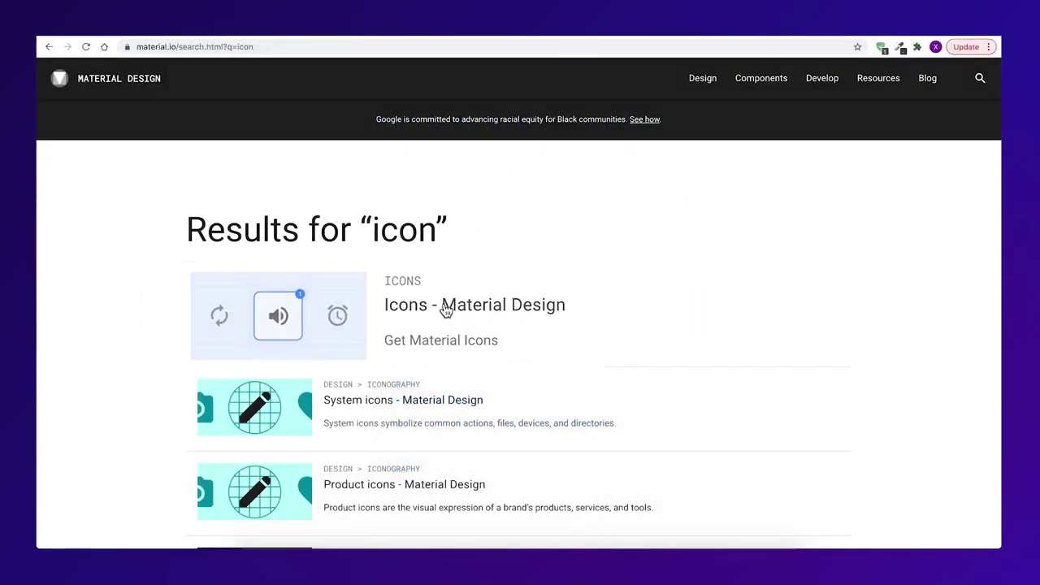
pyautogui.click(446, 311)
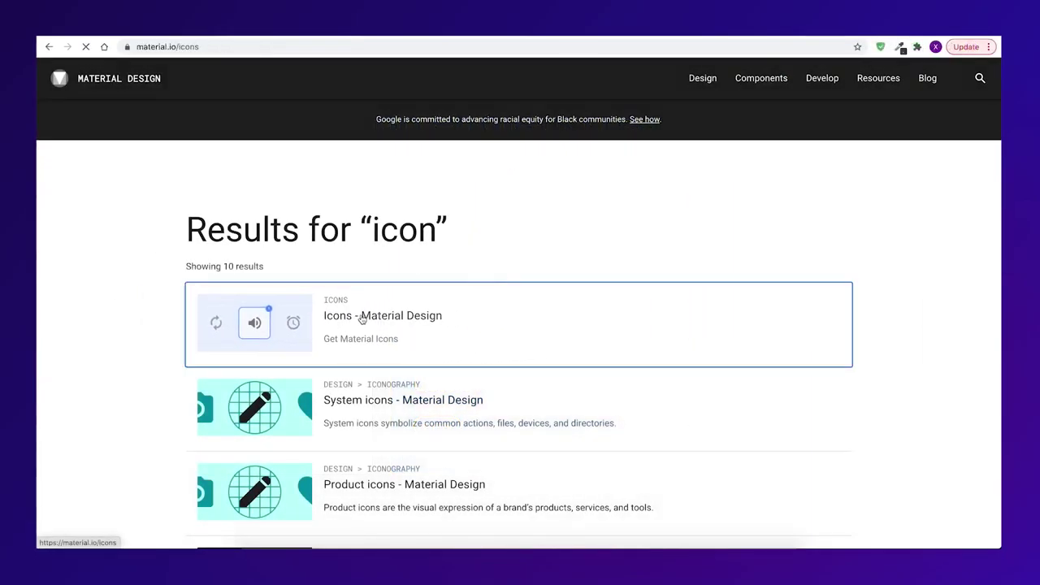
pyautogui.click(682, 255)
pyautogui.click(205, 268)
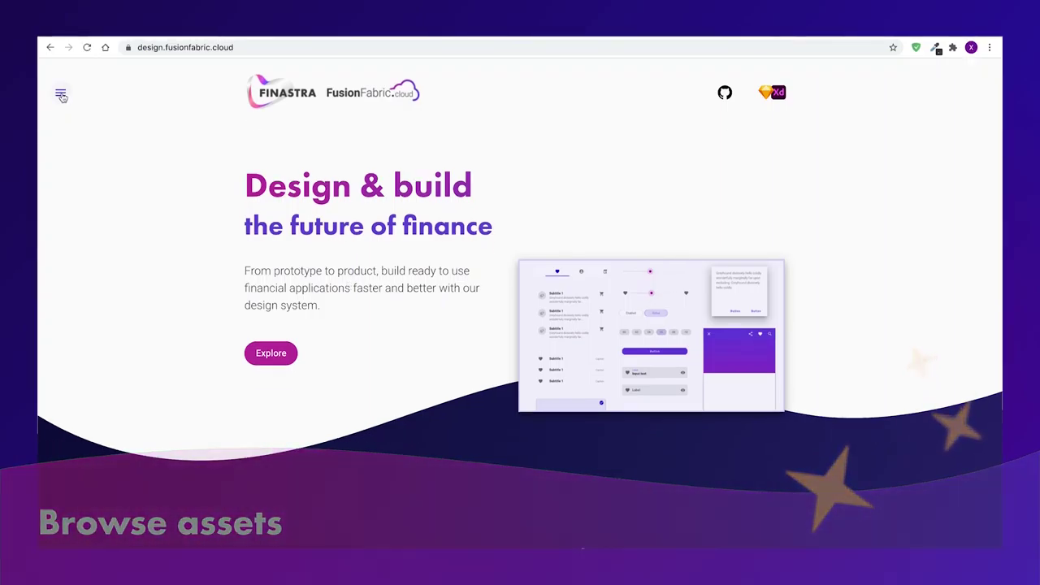
# - From the Finastra Designers getting-started page, download the design UI kit
pyautogui.click(61, 95)
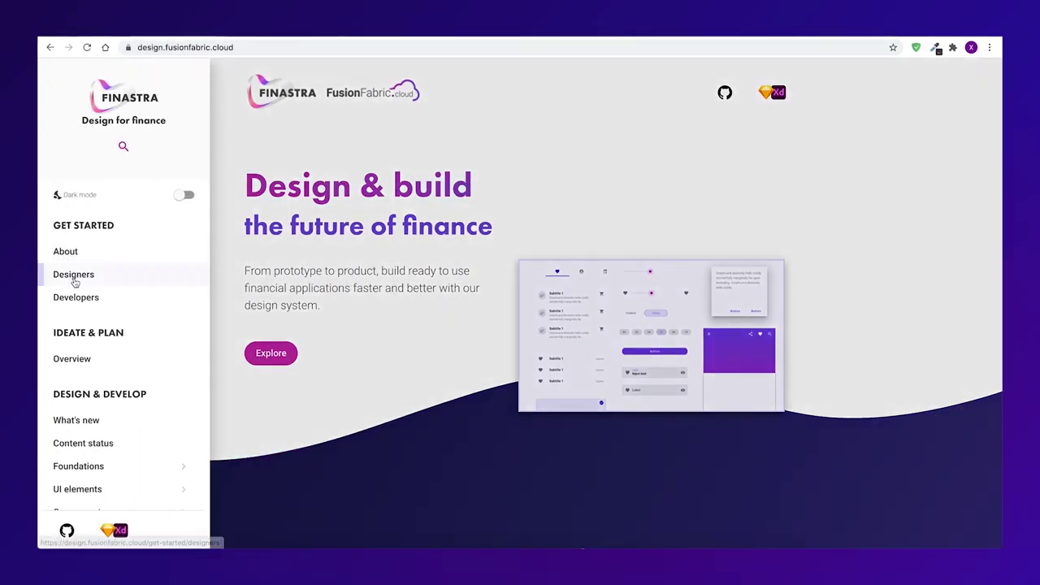
pyautogui.click(72, 275)
pyautogui.scroll(-8, 514, 413)
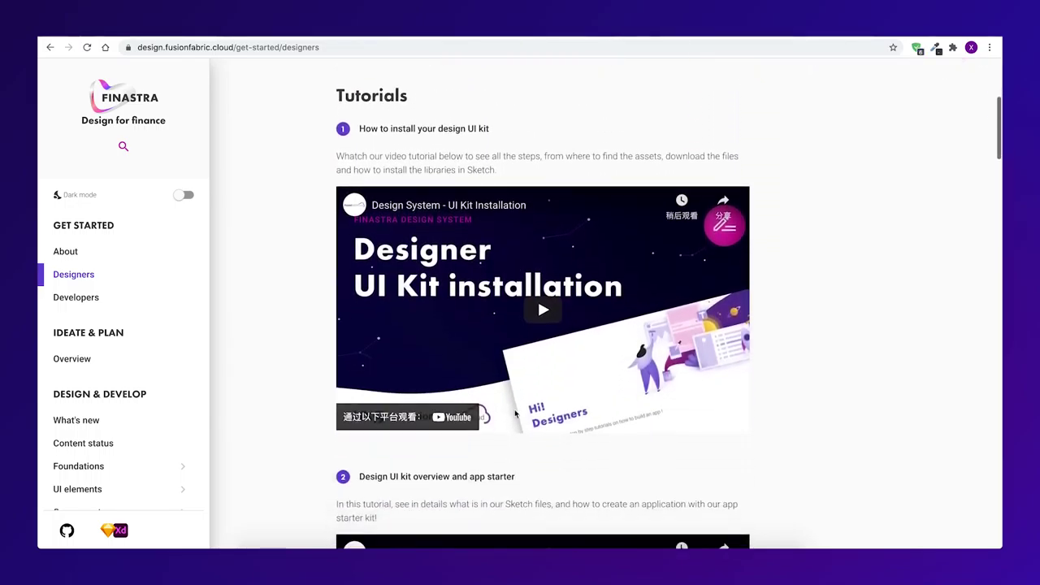
pyautogui.scroll(-6, 514, 413)
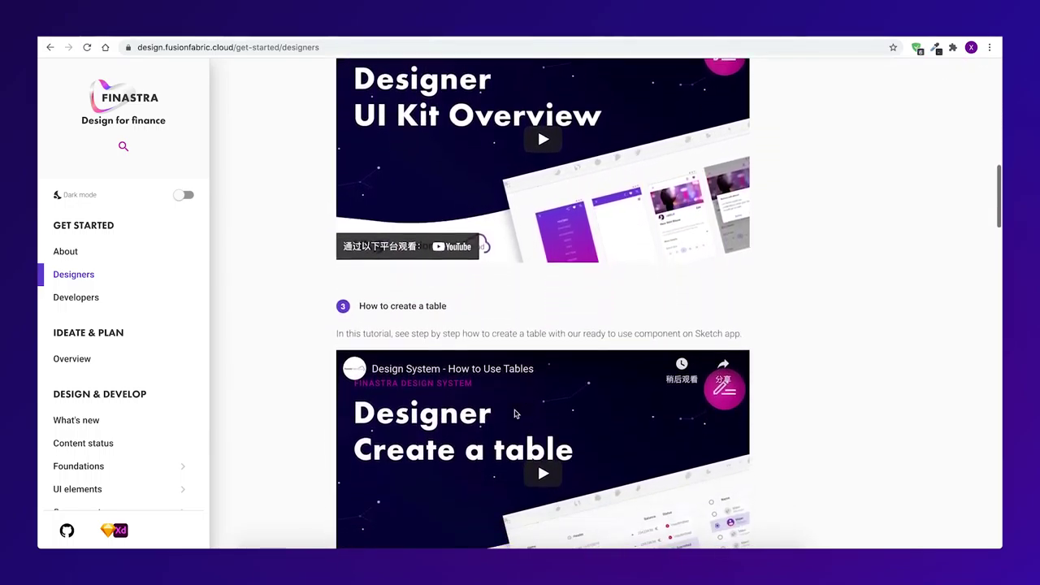
pyautogui.scroll(-3, 515, 412)
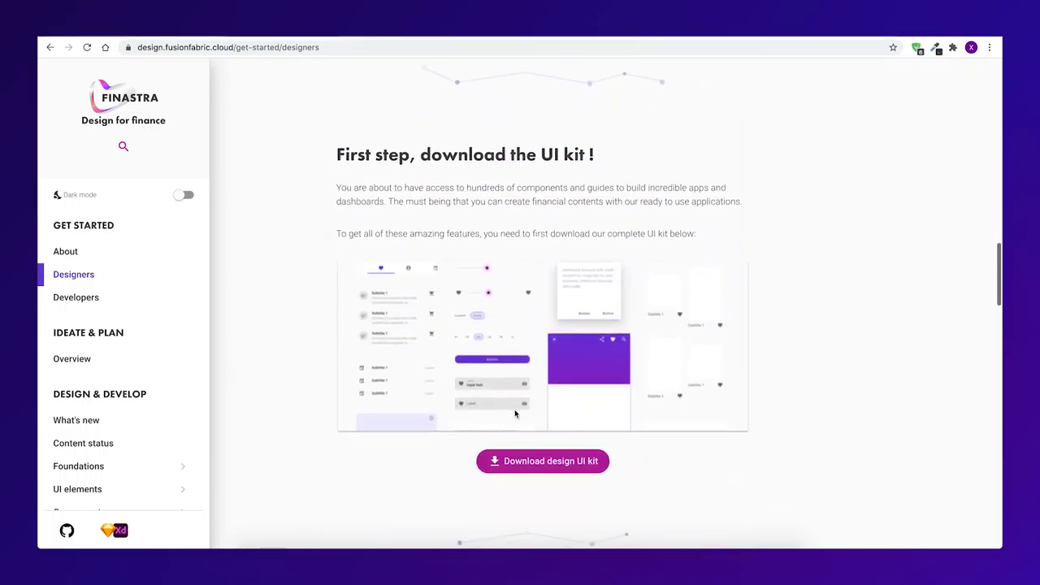
pyautogui.click(524, 406)
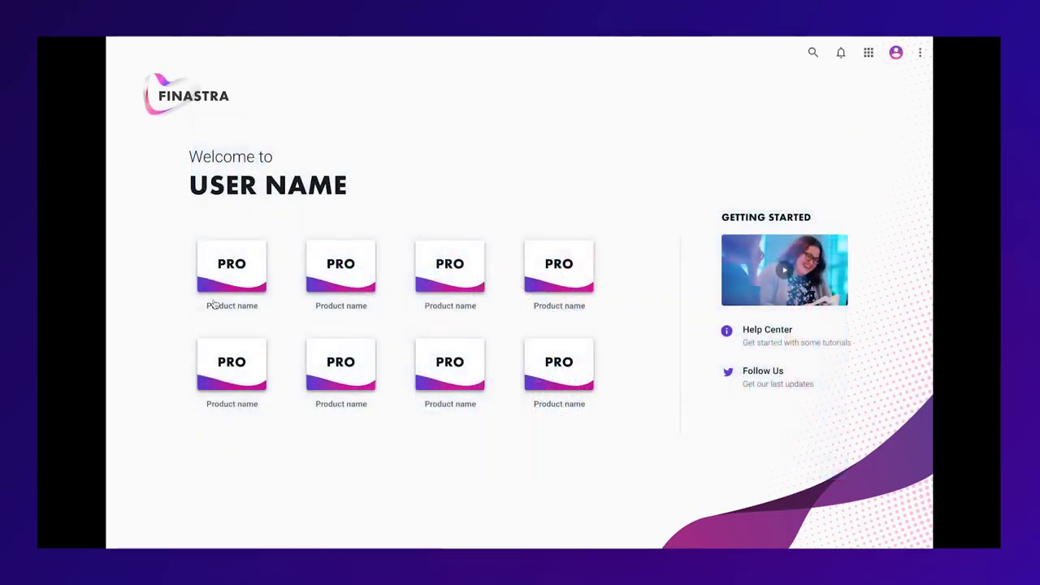
# - In the starter kit preview, open the first product and Board 01, then return to the product home
pyautogui.click(229, 278)
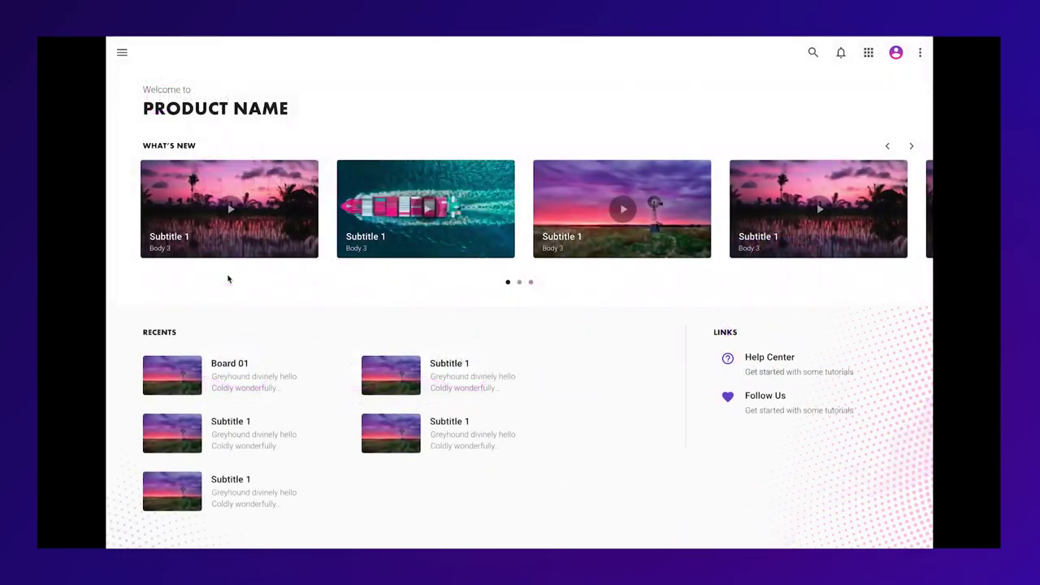
pyautogui.click(174, 369)
pyautogui.click(869, 54)
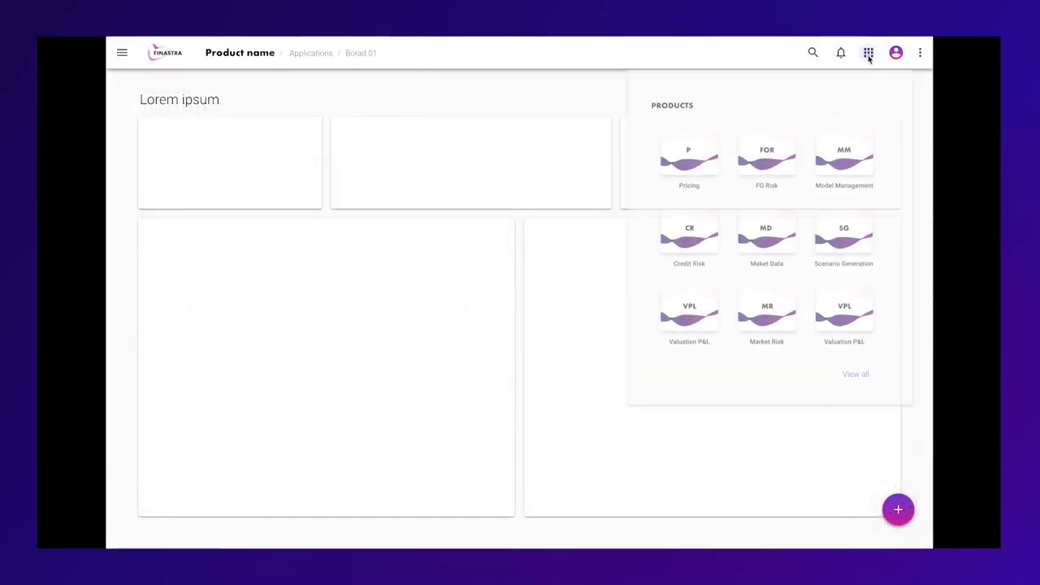
pyautogui.click(699, 162)
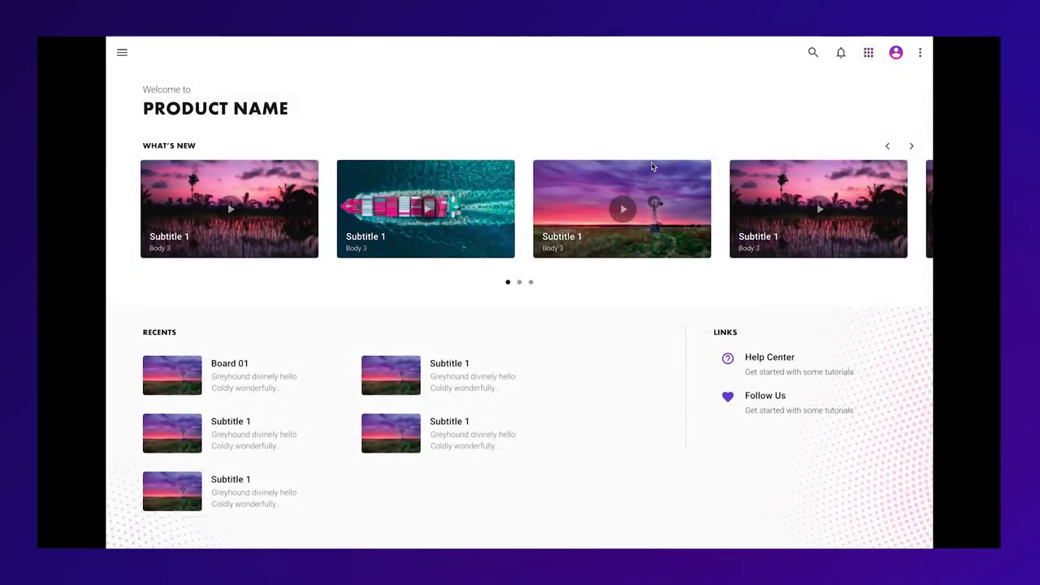
# - Visit Tools, Settings and Applications from the drawer, then open and close the filter panel
pyautogui.click(121, 53)
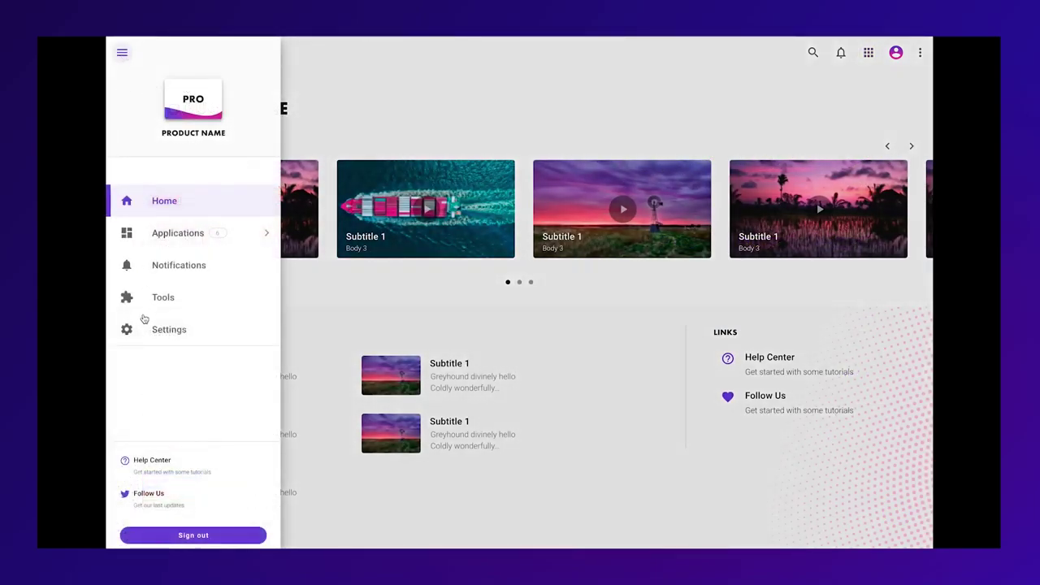
pyautogui.click(162, 299)
pyautogui.click(124, 54)
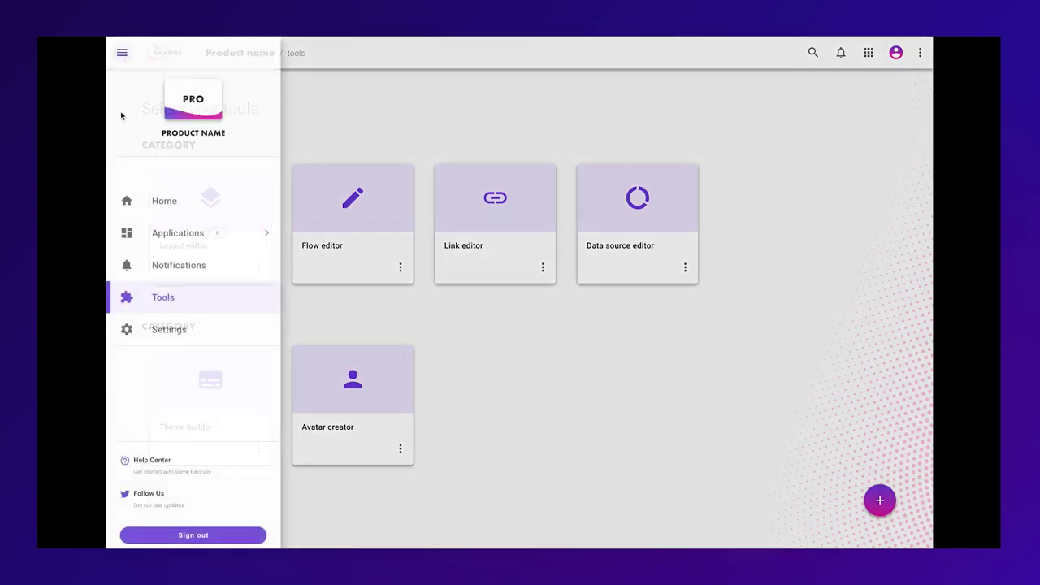
pyautogui.click(157, 330)
pyautogui.click(122, 54)
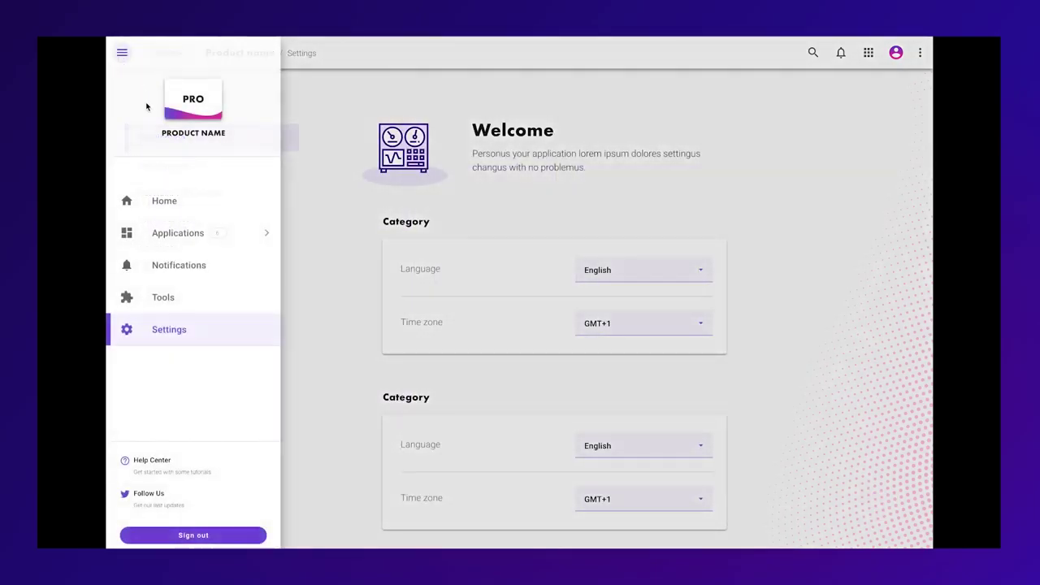
pyautogui.click(167, 233)
pyautogui.click(875, 107)
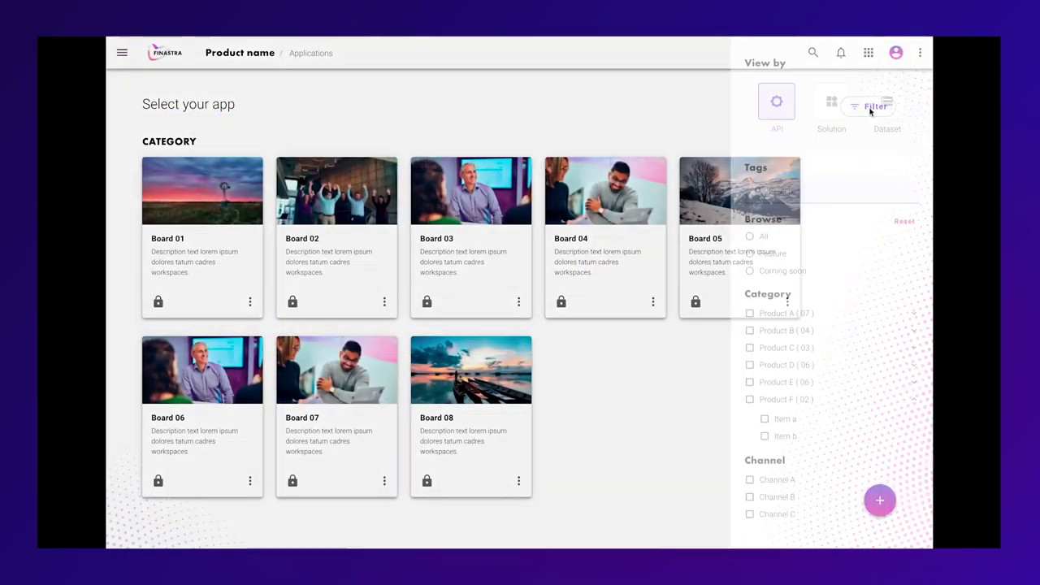
pyautogui.click(694, 369)
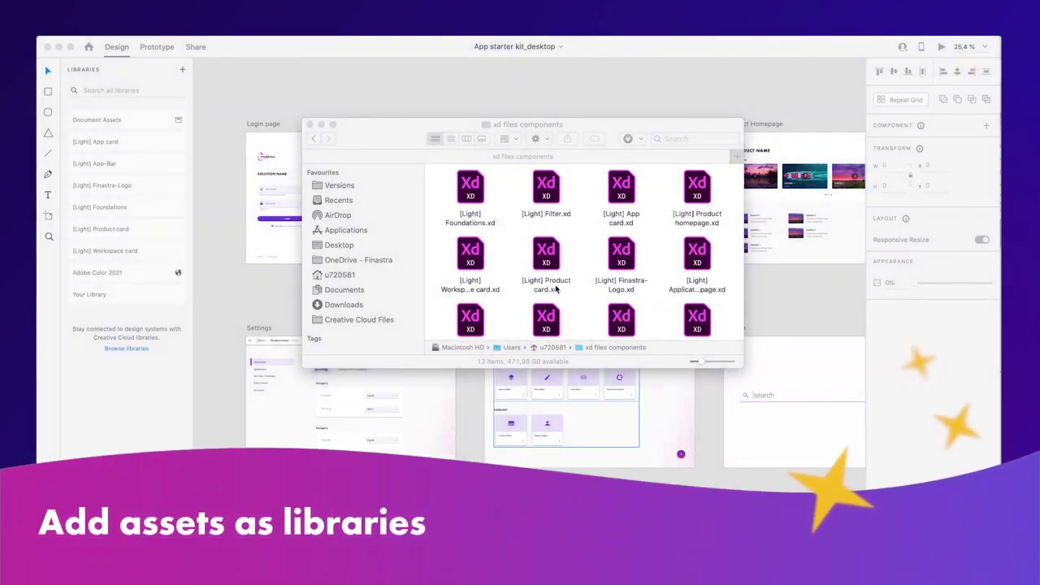
# - Open [Light] Foundations.xd and browse all the [Light] libraries in library management
pyautogui.doubleClick(471, 191)
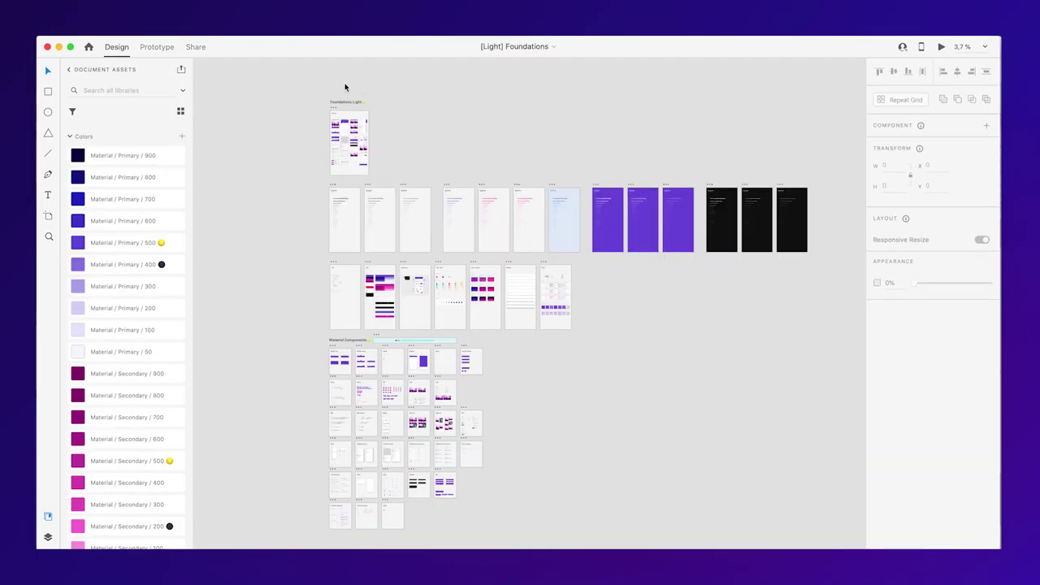
pyautogui.click(181, 70)
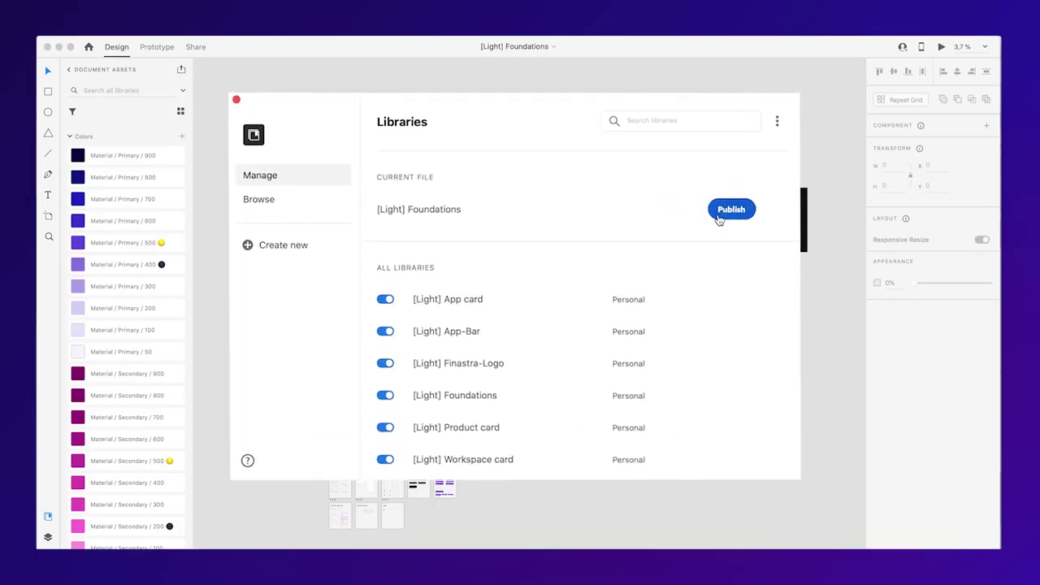
pyautogui.scroll(-3, 562, 318)
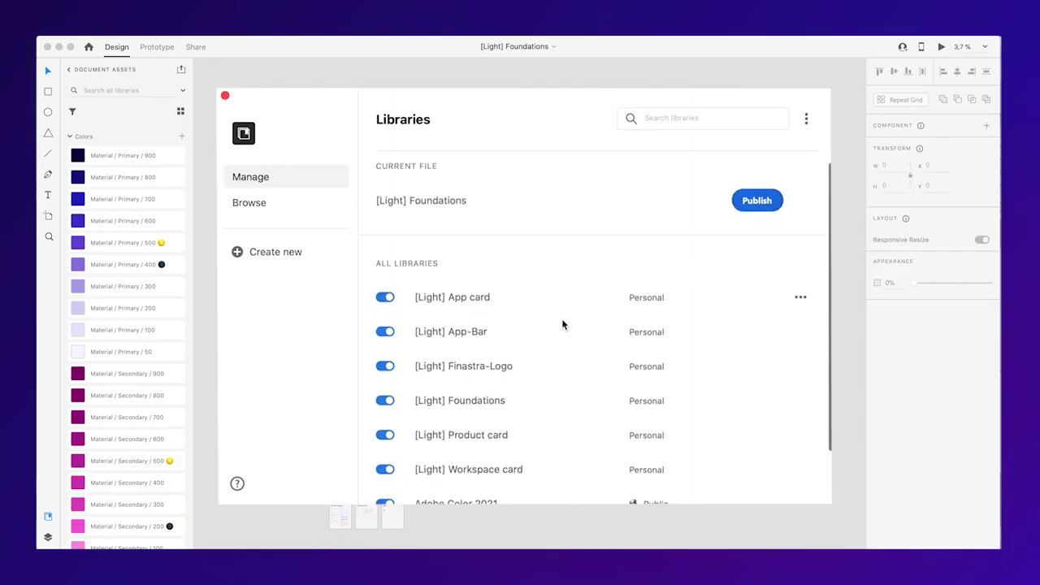
pyautogui.scroll(-2, 532, 305)
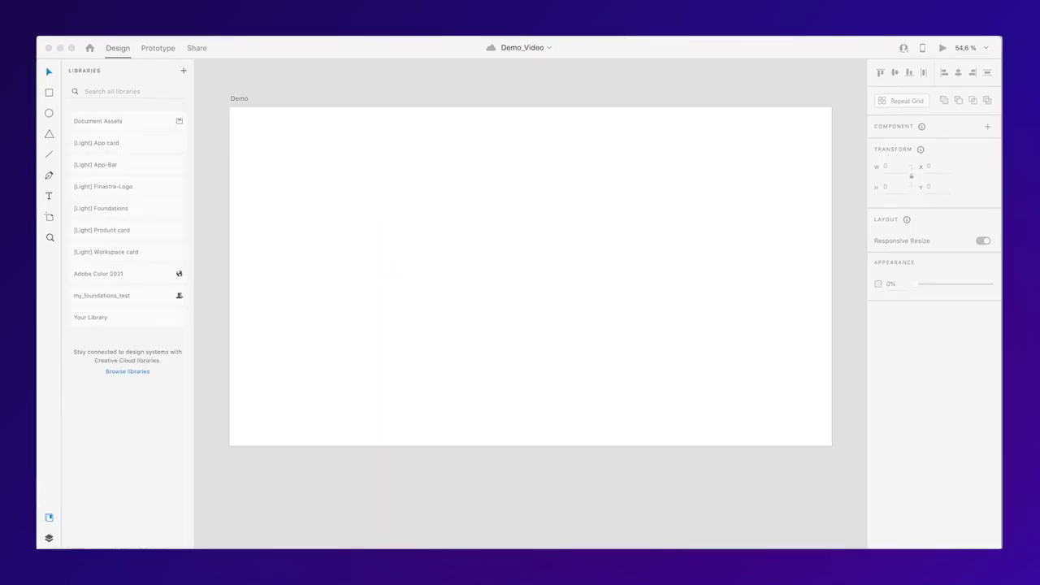
# - Drag an App Bar from [Light] App-Bar onto the Demo artboard, snap it to 0,0 and widen it
pyautogui.click(108, 163)
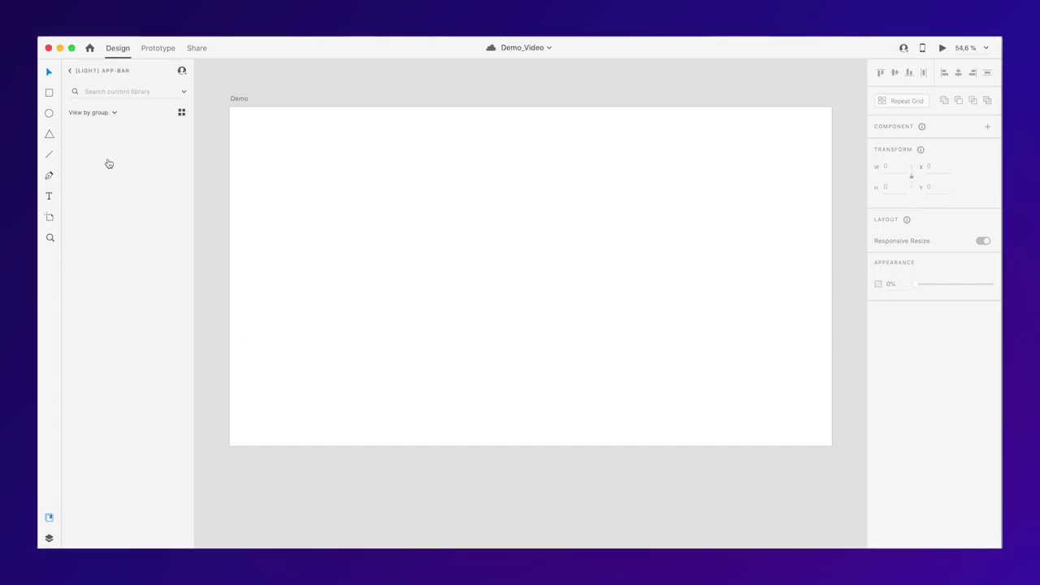
pyautogui.click(182, 114)
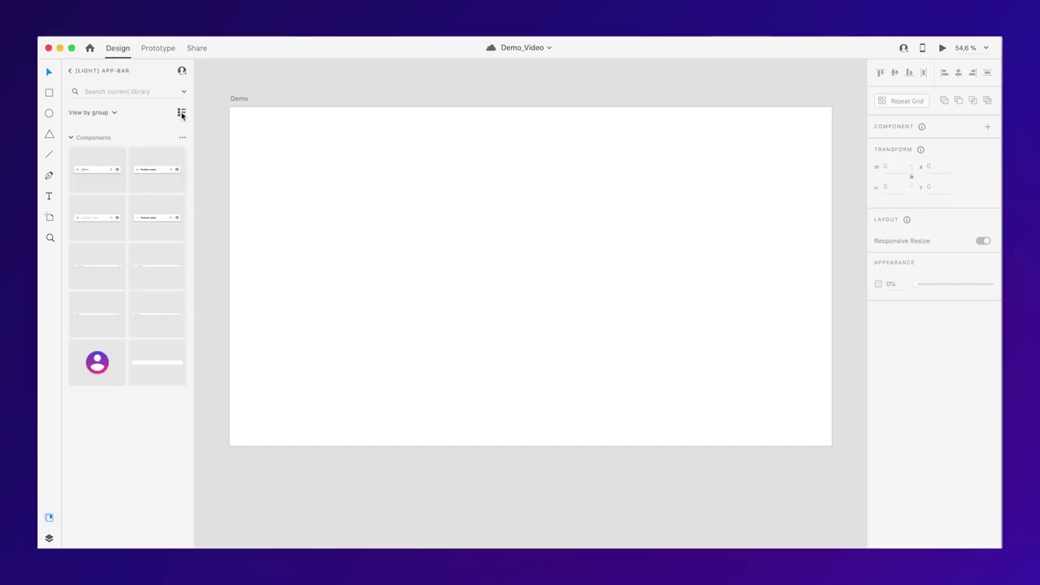
pyautogui.moveTo(140, 189); pyautogui.dragTo(268, 134)
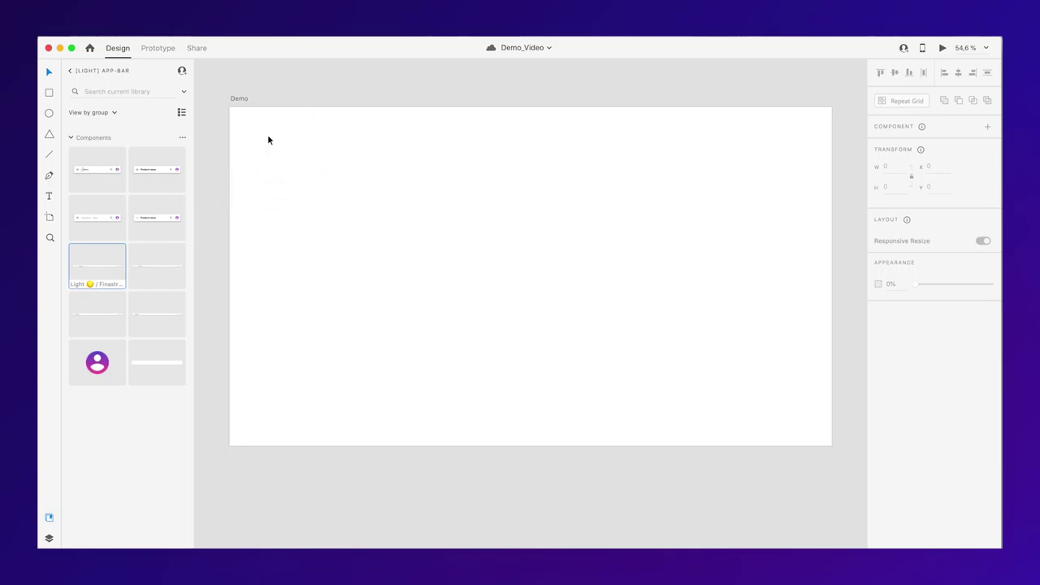
pyautogui.moveTo(334, 145); pyautogui.dragTo(299, 119)
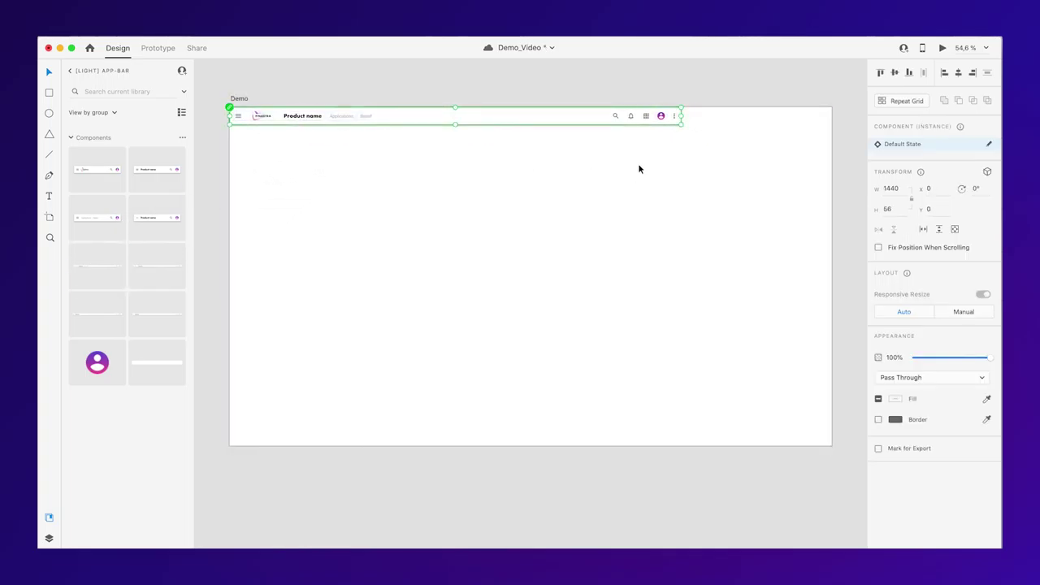
pyautogui.moveTo(683, 116); pyautogui.dragTo(829, 114)
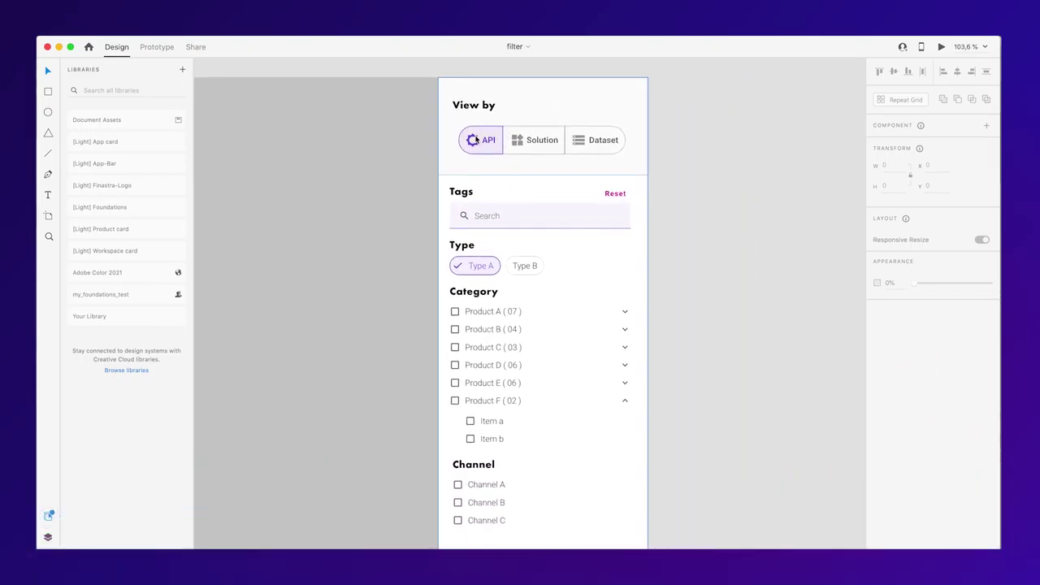
# - Switch the View by Solution button instance to its Active state in the Component panel
pyautogui.click(484, 143)
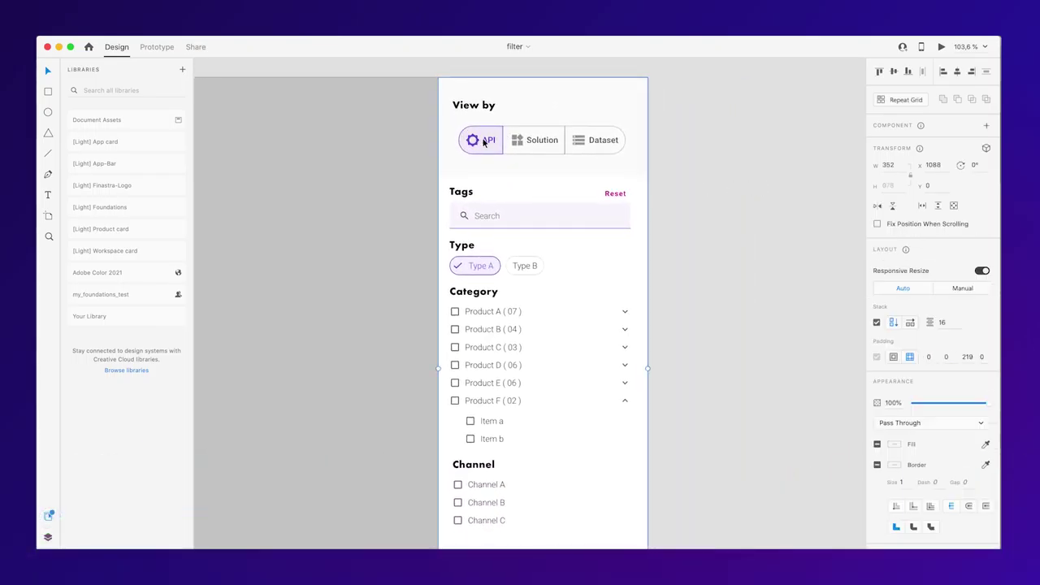
pyautogui.doubleClick(523, 141)
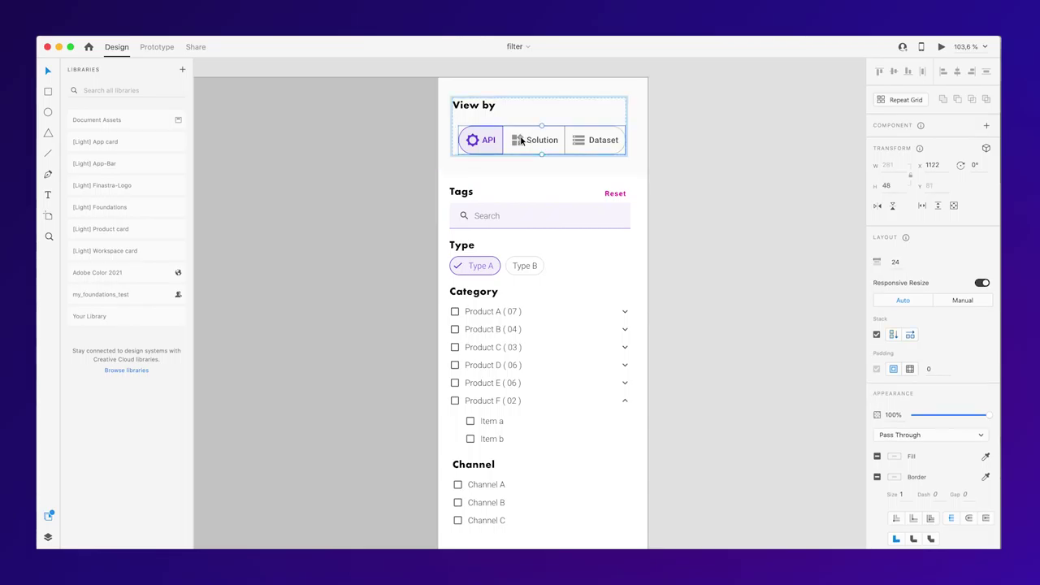
pyautogui.doubleClick(523, 140)
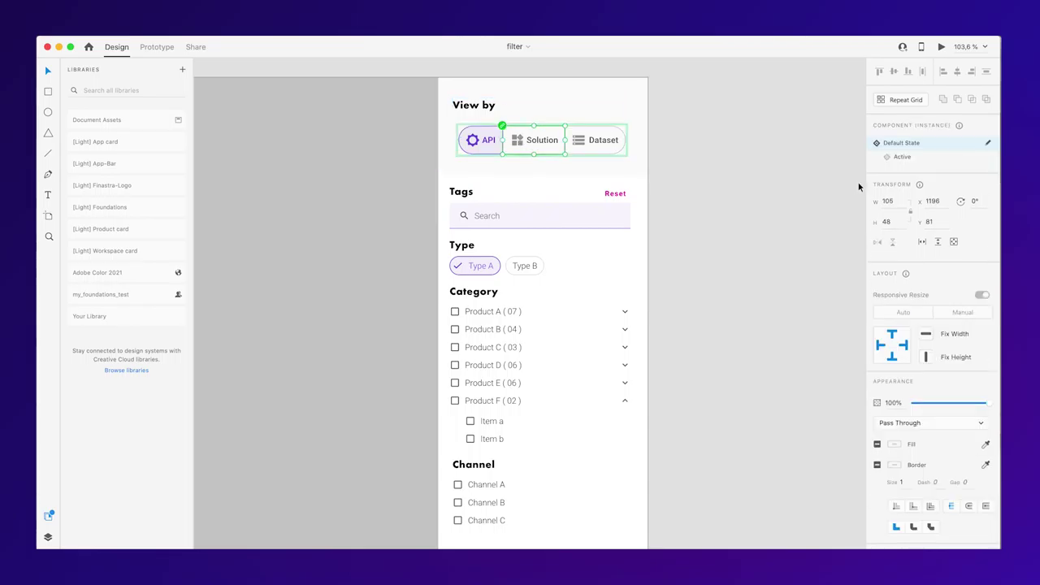
pyautogui.click(885, 157)
pyautogui.click(482, 146)
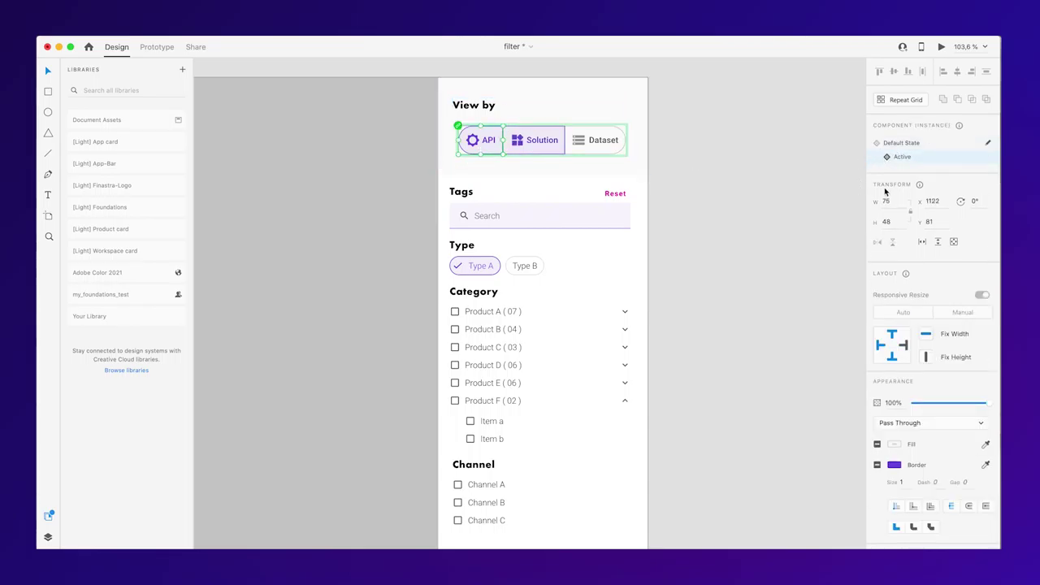
# - Rename the Type B chip label to 'Open API'
pyautogui.scroll(-3, 675, 269)
pyautogui.press('super+y')
pyautogui.keyDown('super'); pyautogui.click(524, 229); pyautogui.keyUp('super')
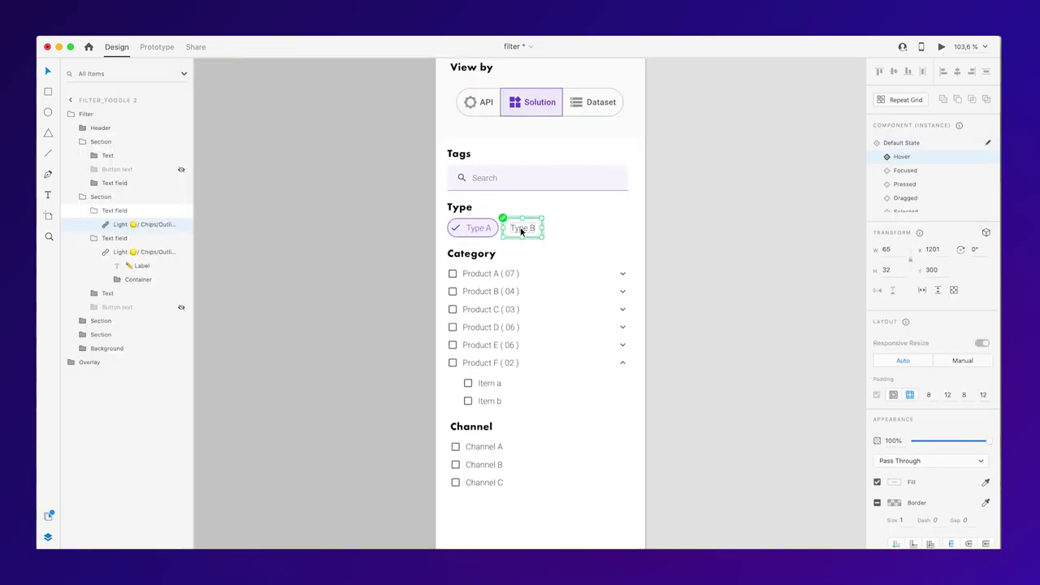
pyautogui.doubleClick(525, 230)
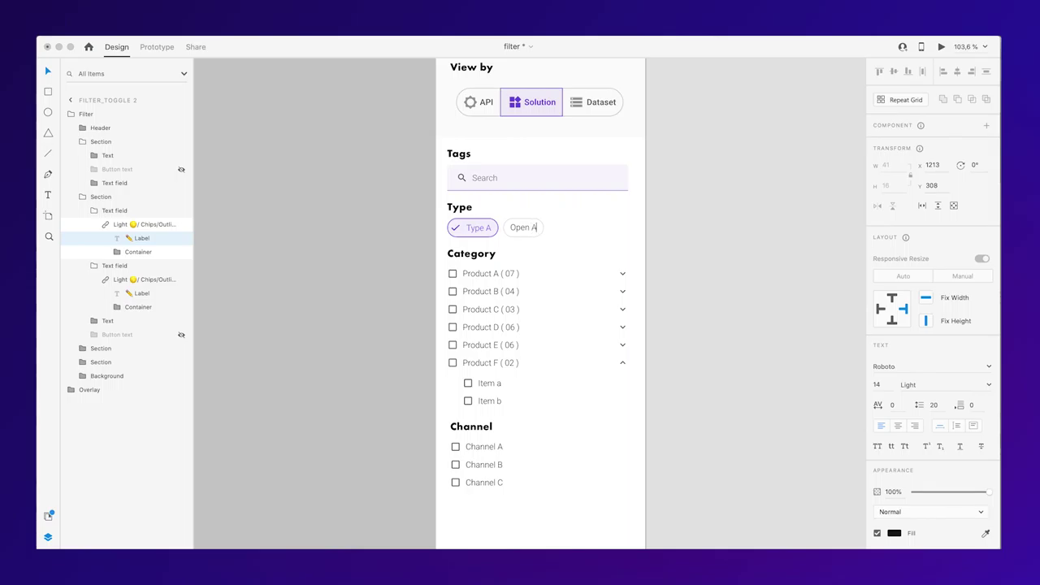
# - Extend the Category sub-item list to add a third Product F item, and move Tags below Type
pyautogui.scroll(-2, 515, 262)
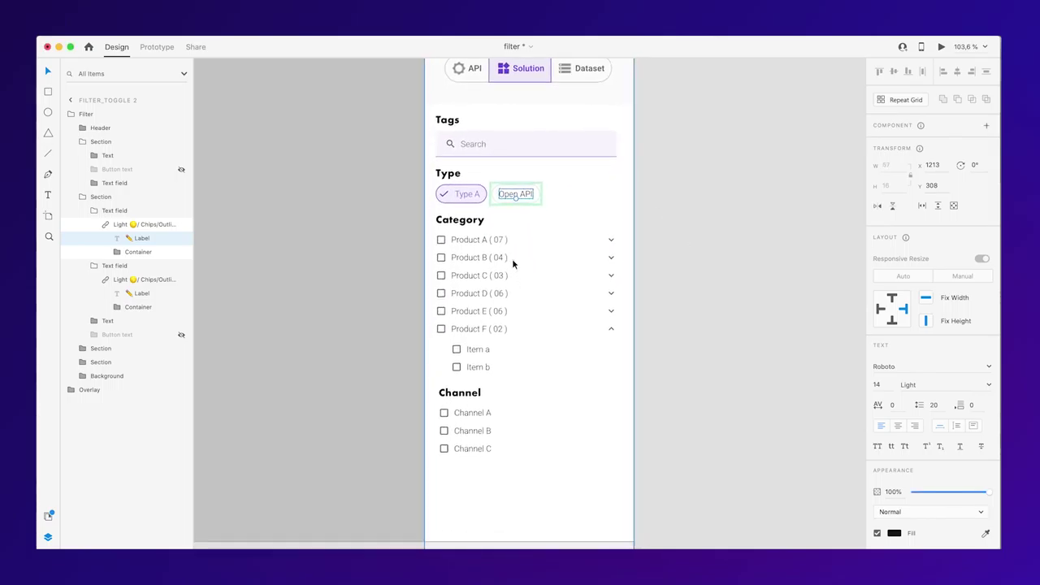
pyautogui.click(479, 350)
pyautogui.doubleClick(479, 351)
pyautogui.doubleClick(473, 351)
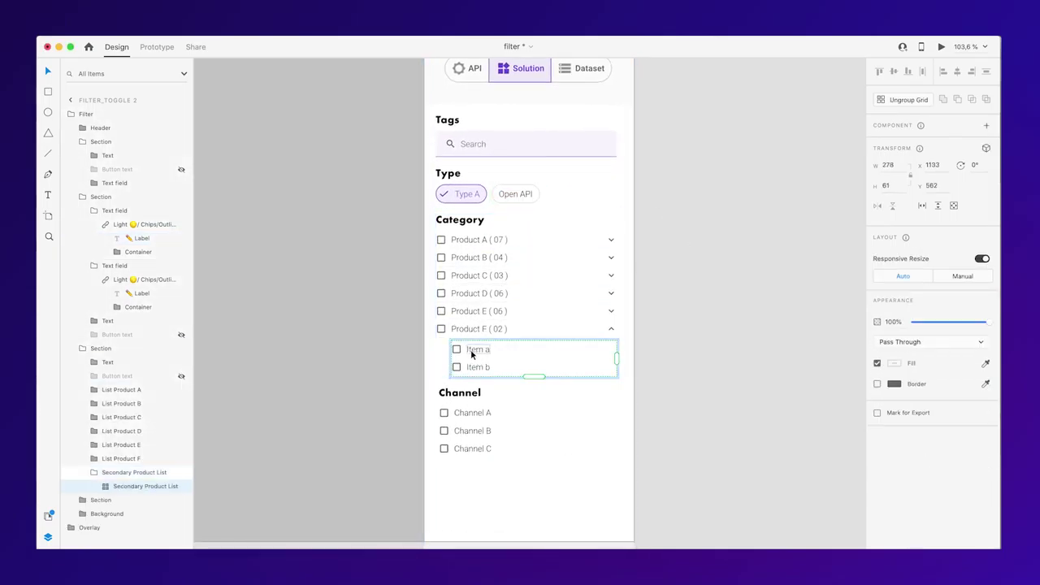
pyautogui.moveTo(532, 375); pyautogui.dragTo(540, 396)
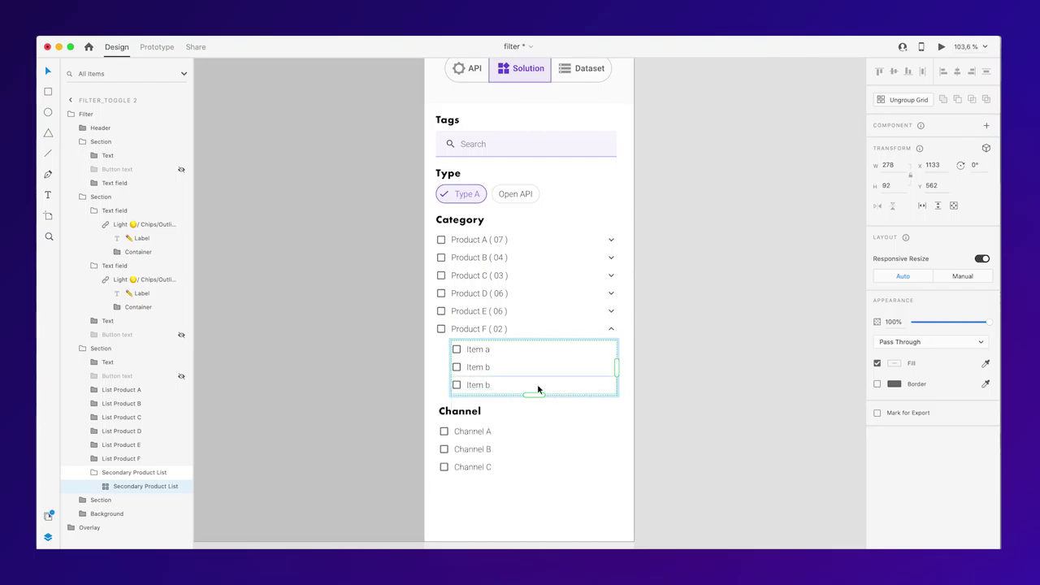
pyautogui.moveTo(536, 143); pyautogui.dragTo(537, 187)
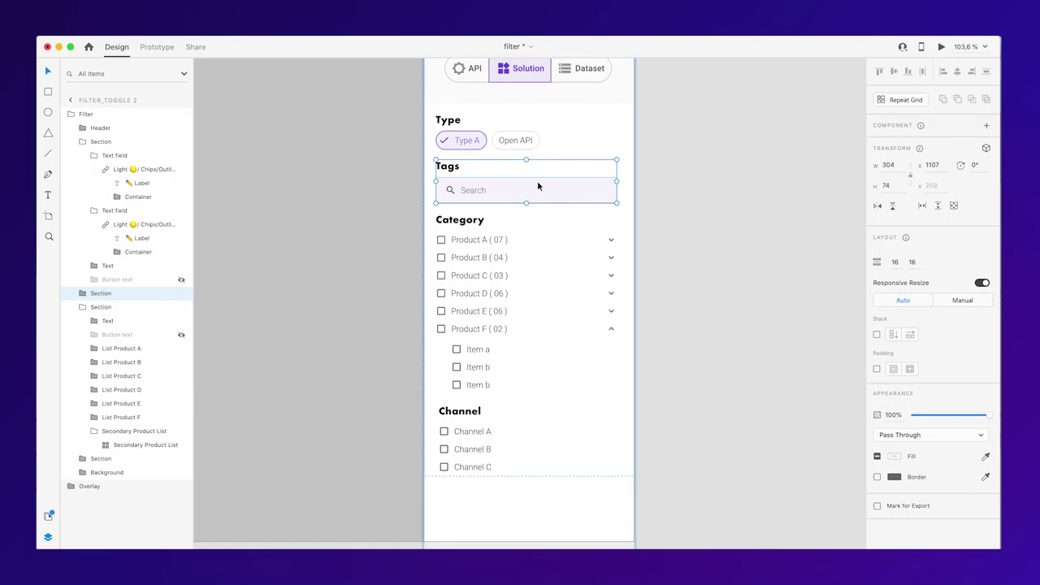
# - Rename the Product A ( 07 ) label to 'Developer Portal'
pyautogui.scroll(-2, 582, 252)
pyautogui.click(494, 219)
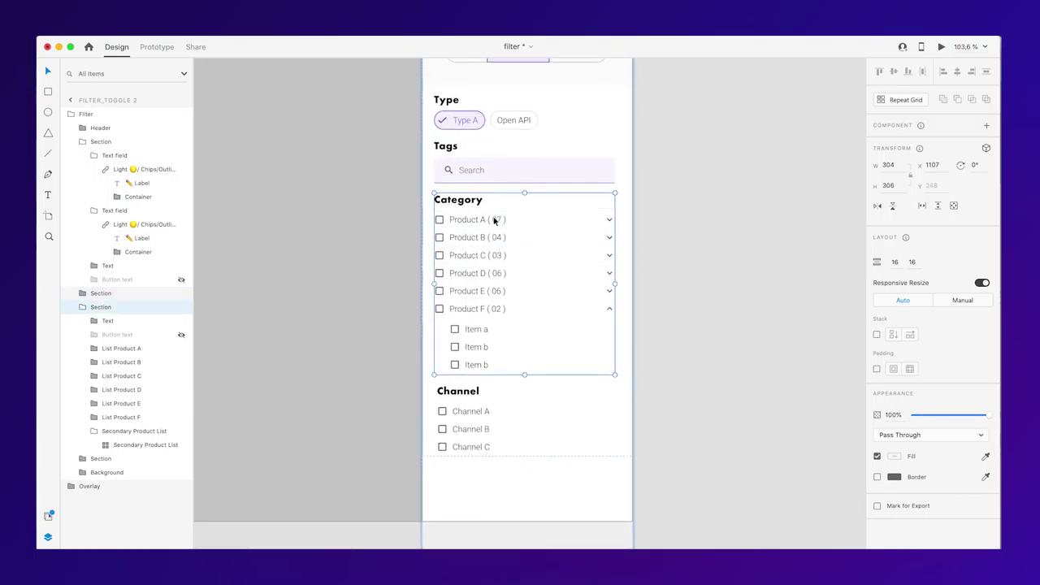
pyautogui.doubleClick(476, 220)
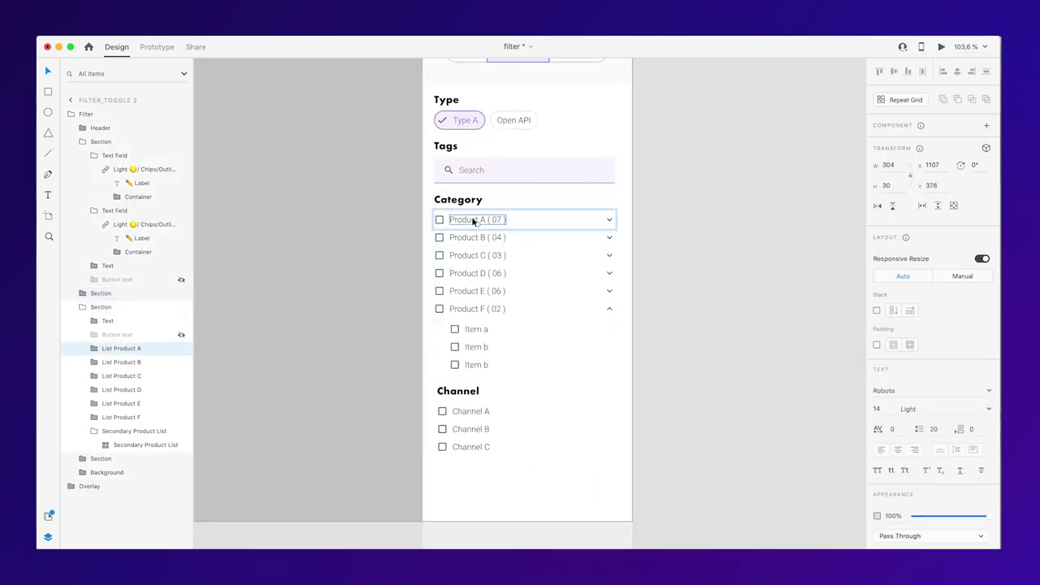
pyautogui.doubleClick(475, 218)
pyautogui.doubleClick(473, 218)
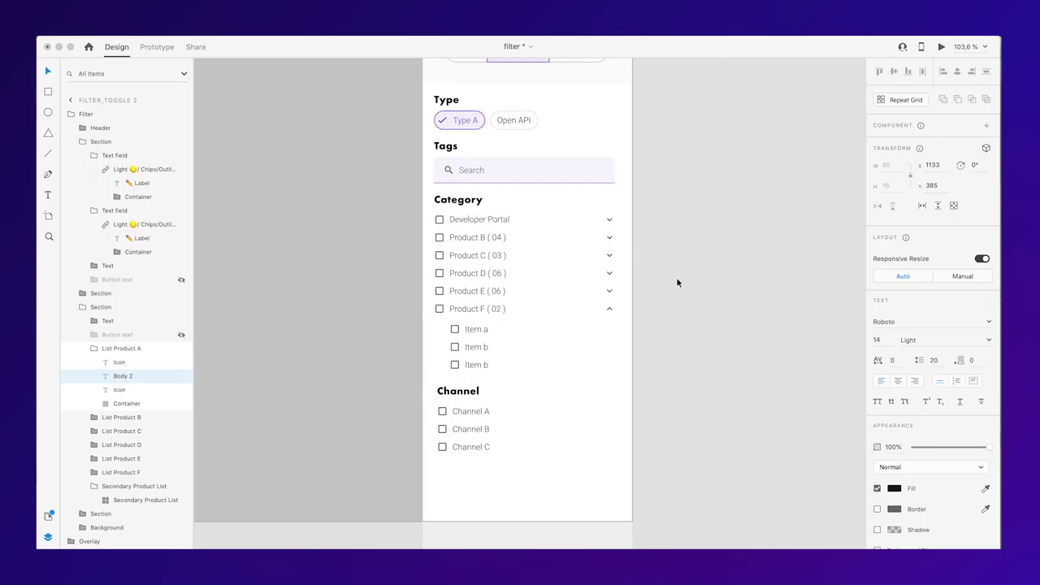
pyautogui.write('Developer Portal')
pyautogui.press('Escape')
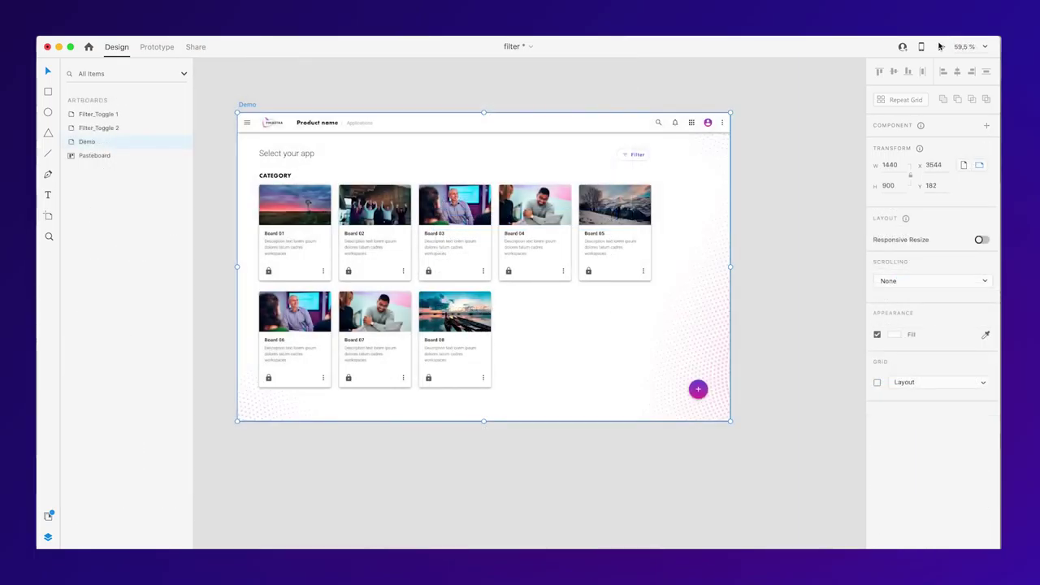
# - Preview the Demo filter and switch View by between Solution, Dataset and API
pyautogui.click(938, 46)
pyautogui.click(741, 126)
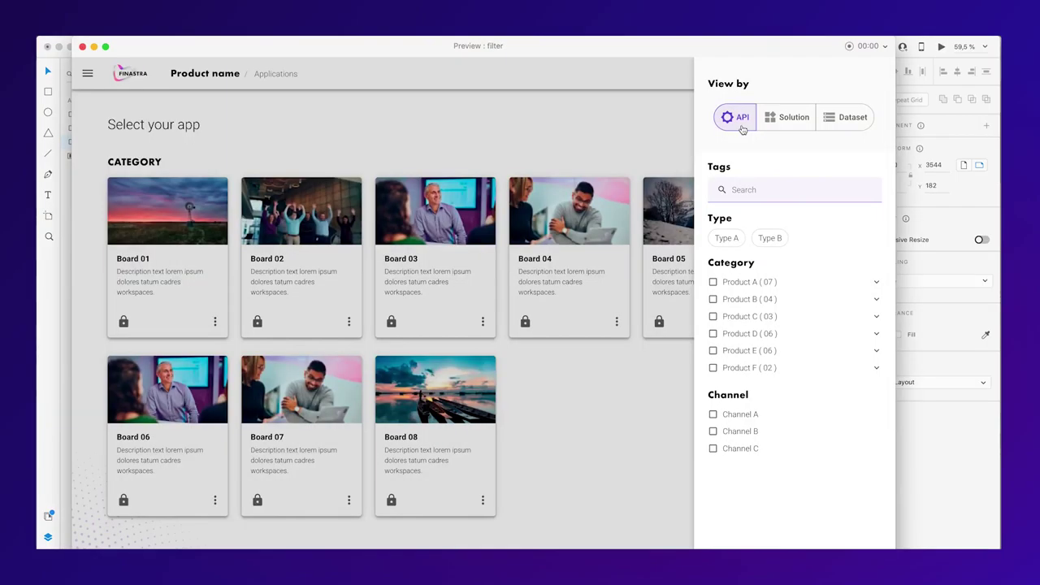
pyautogui.click(788, 117)
pyautogui.click(844, 119)
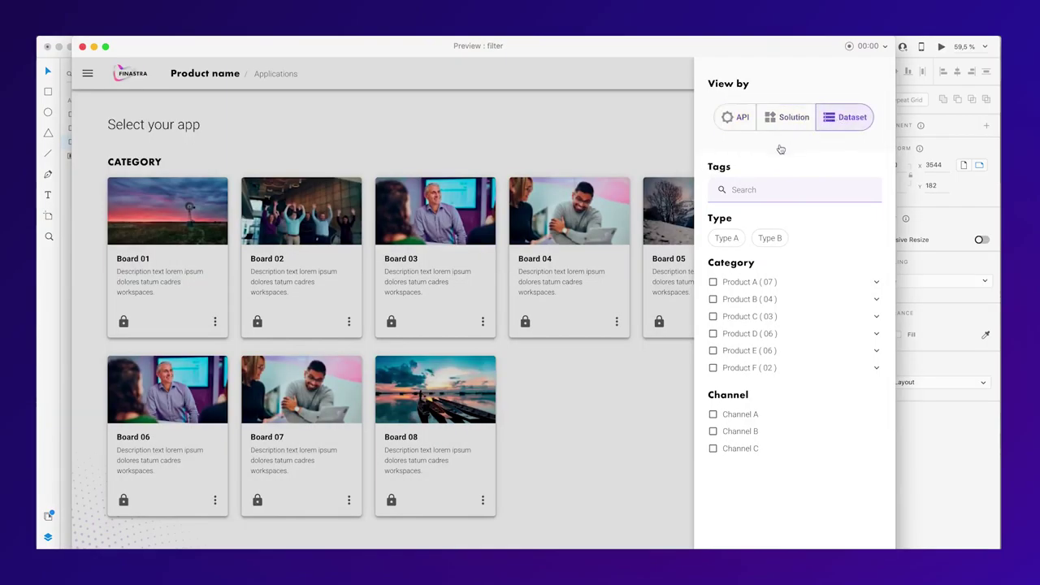
pyautogui.click(731, 122)
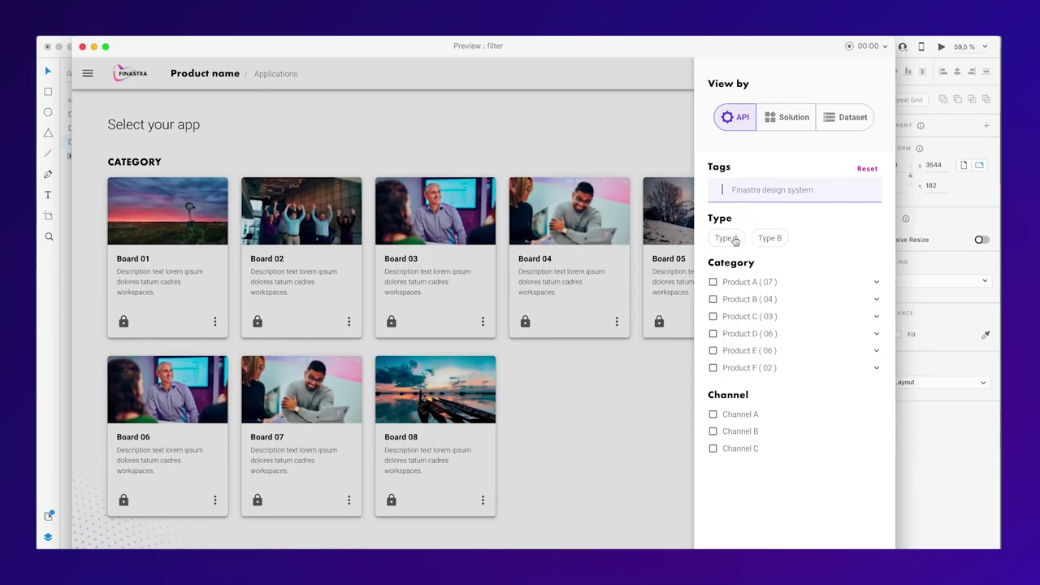
# - Pick Type A then Type B, check Product F, then reset the selections and close the filter
pyautogui.click(734, 241)
pyautogui.click(781, 239)
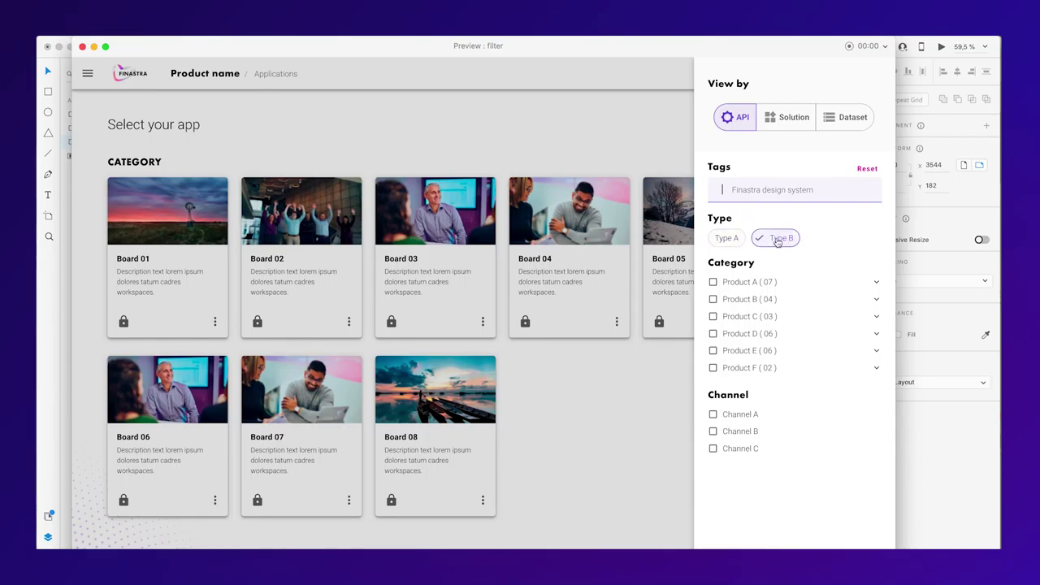
pyautogui.click(875, 368)
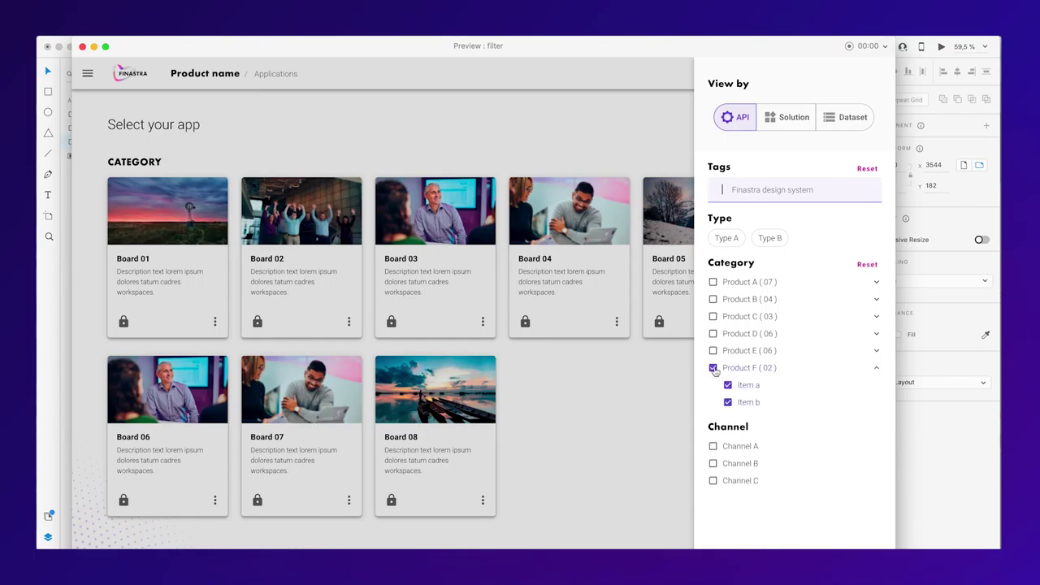
pyautogui.click(866, 265)
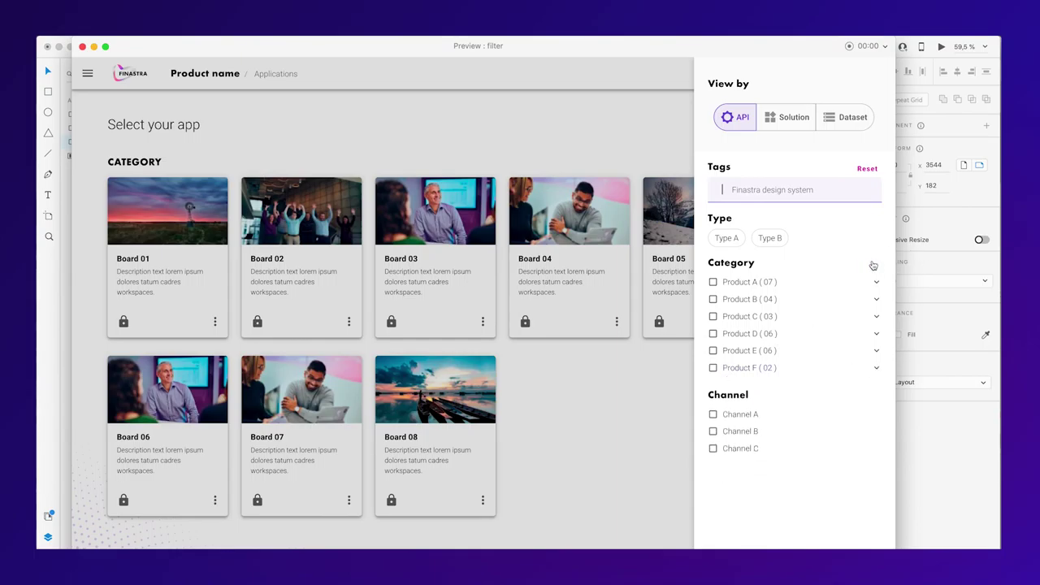
pyautogui.click(655, 139)
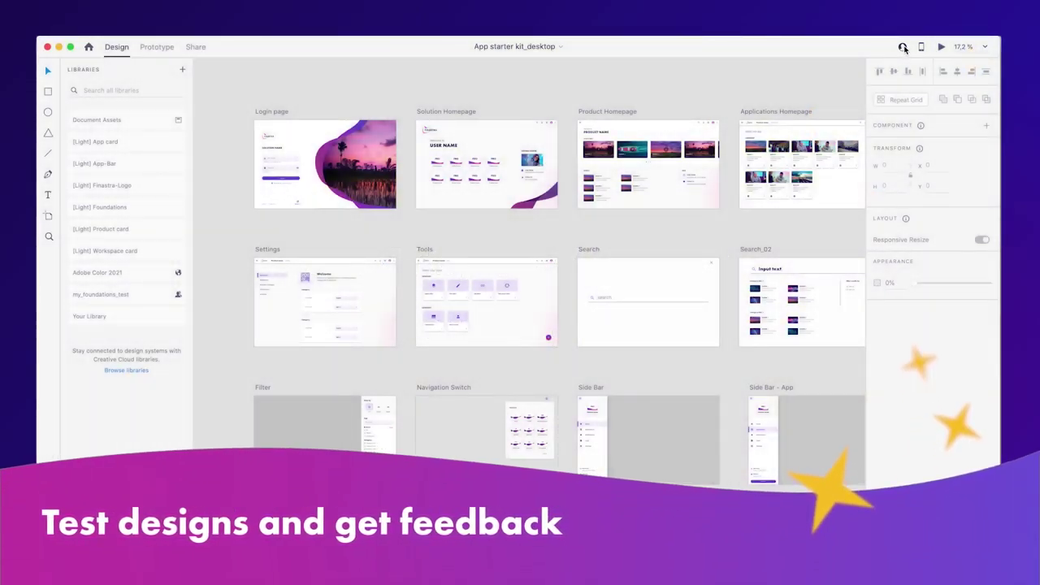
# - Save App starter kit_desktop as a cloud document and invite a collaborator to edit
pyautogui.click(903, 47)
pyautogui.click(894, 242)
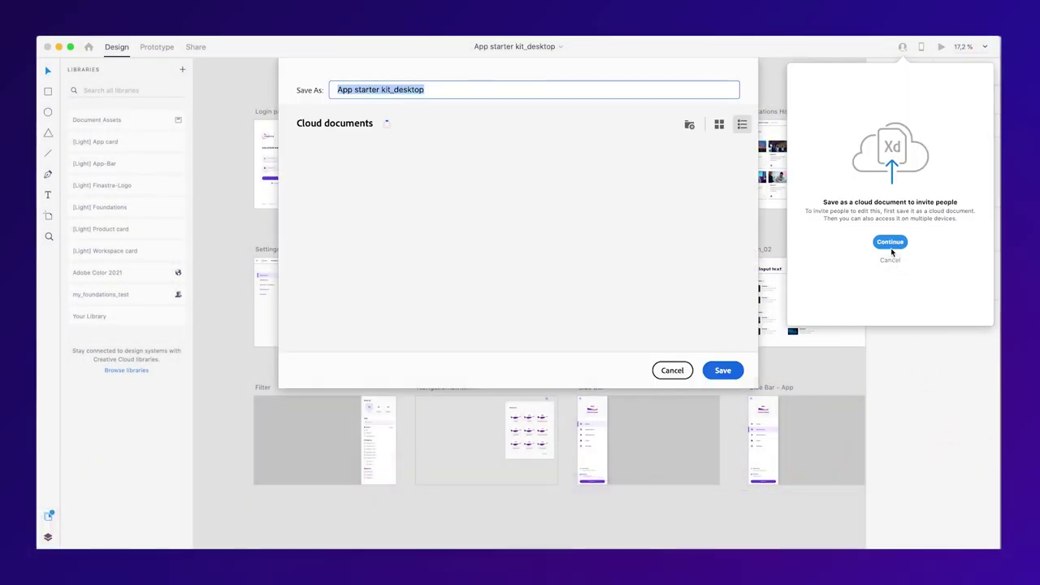
pyautogui.click(722, 370)
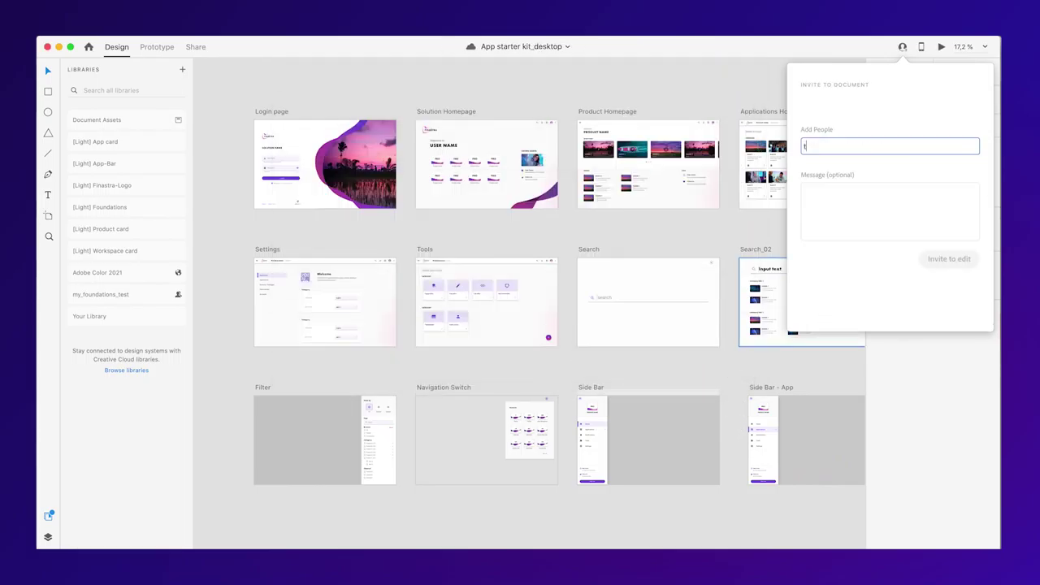
pyautogui.write('thomas talbot')
pyautogui.click(884, 169)
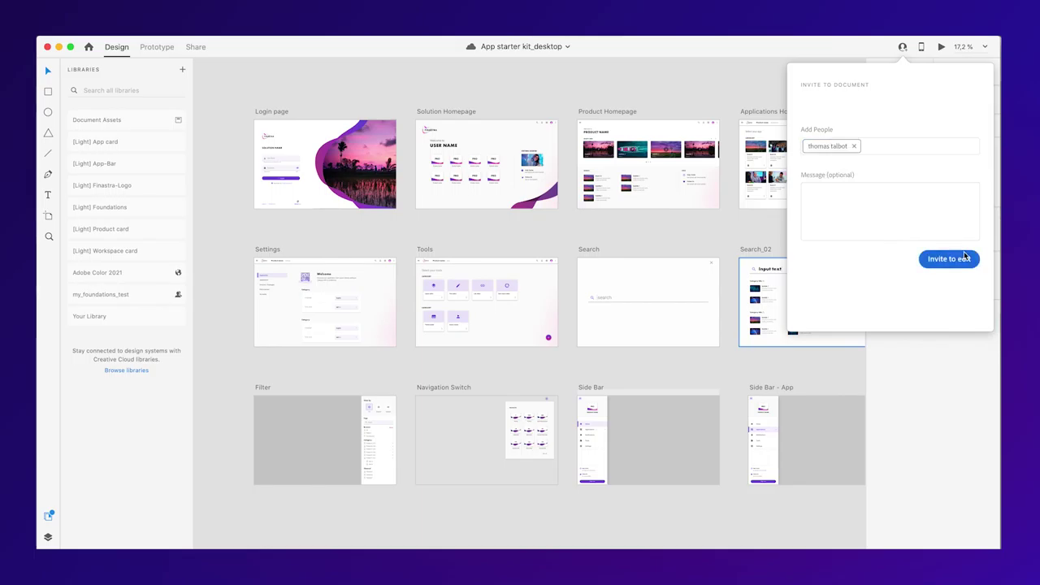
pyautogui.click(963, 258)
# - Create a Design Review share link accessible to anyone with the link
pyautogui.press('super+3')
pyautogui.click(969, 130)
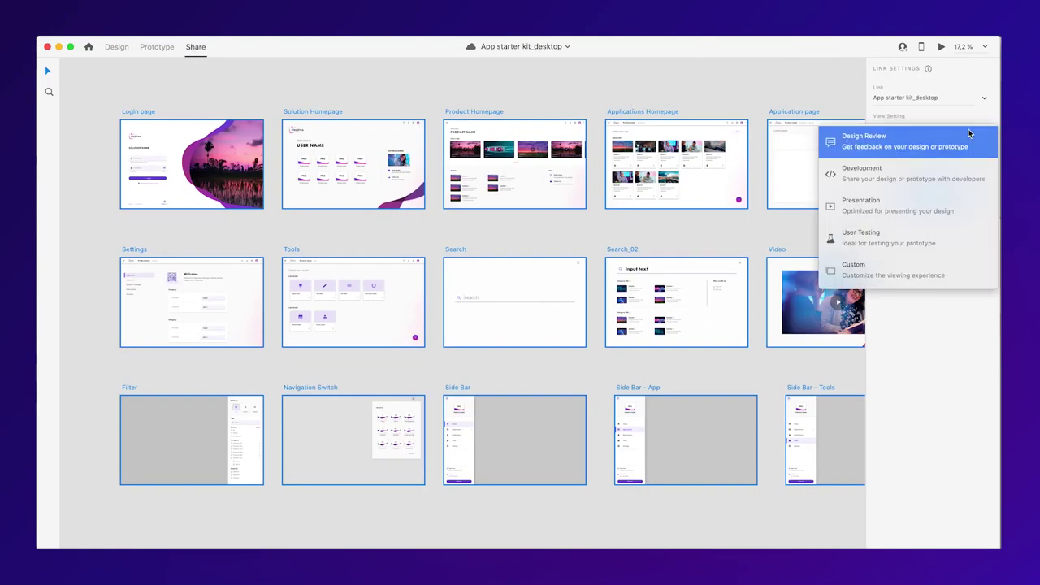
pyautogui.click(979, 119)
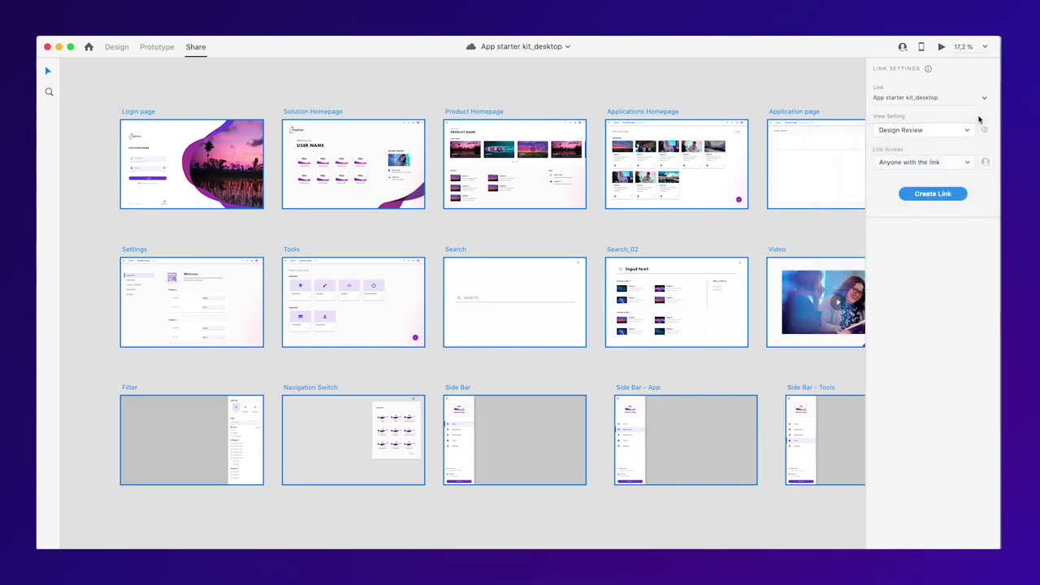
pyautogui.click(963, 163)
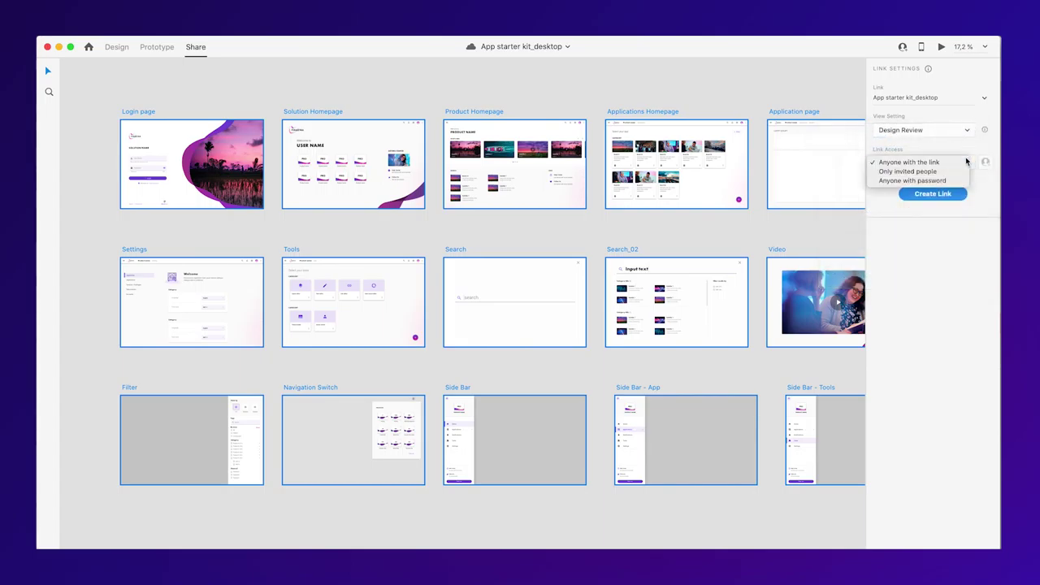
pyautogui.click(979, 191)
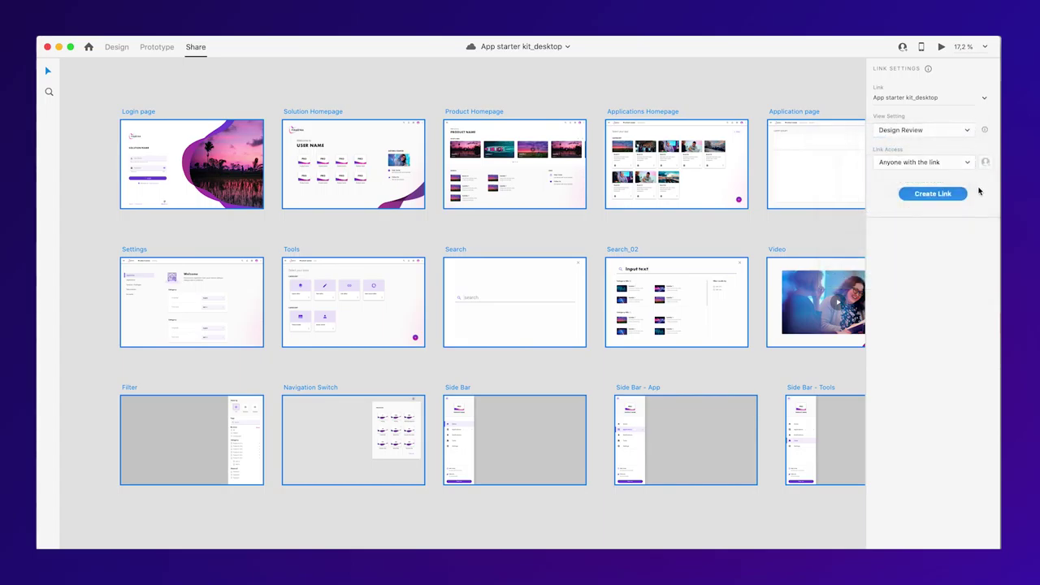
pyautogui.click(932, 194)
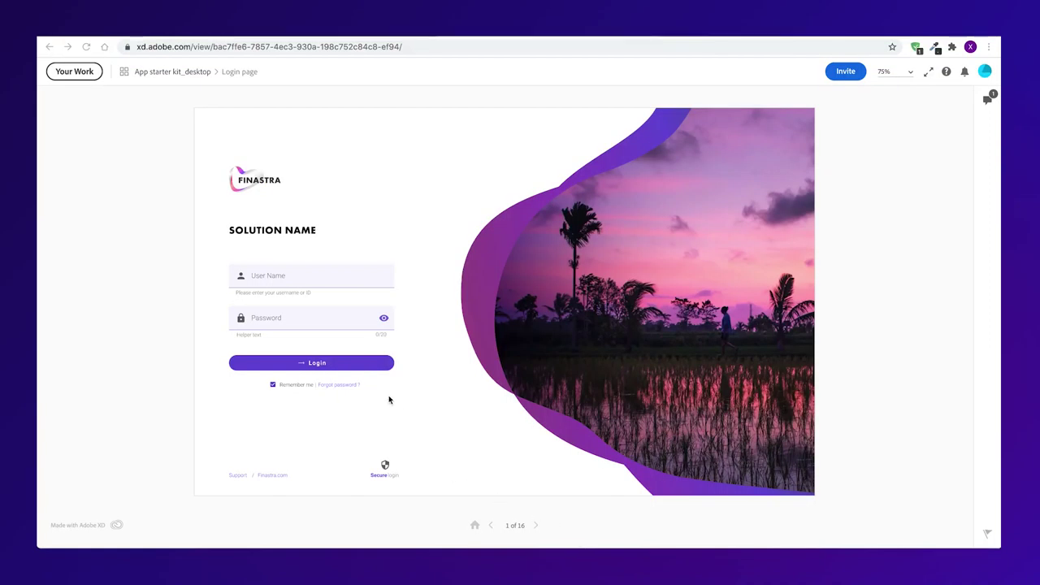
# - Advance to the next screen of the shared prototype and toggle its comments panel
pyautogui.click(335, 363)
pyautogui.click(987, 99)
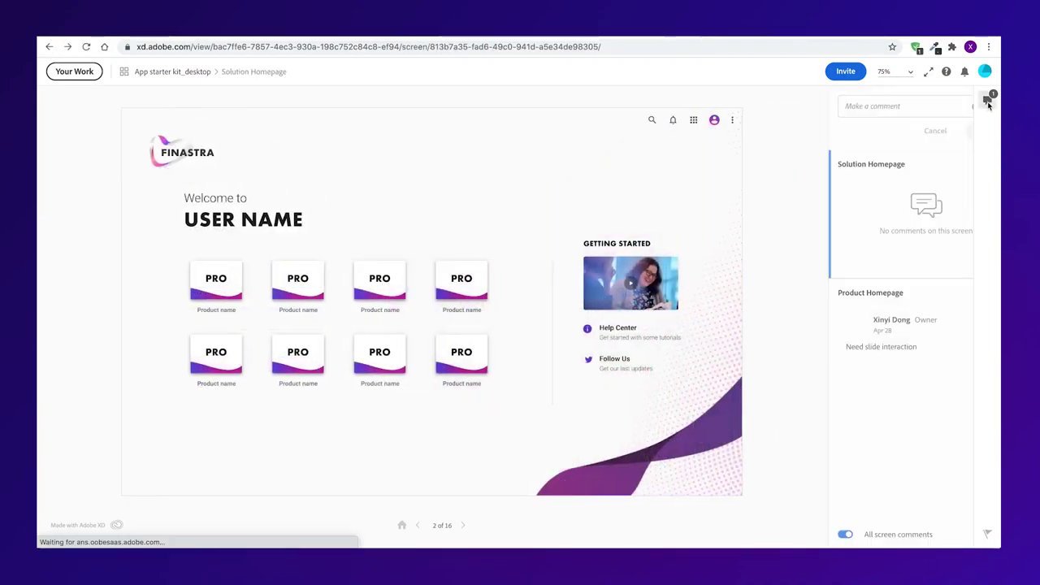
pyautogui.click(988, 99)
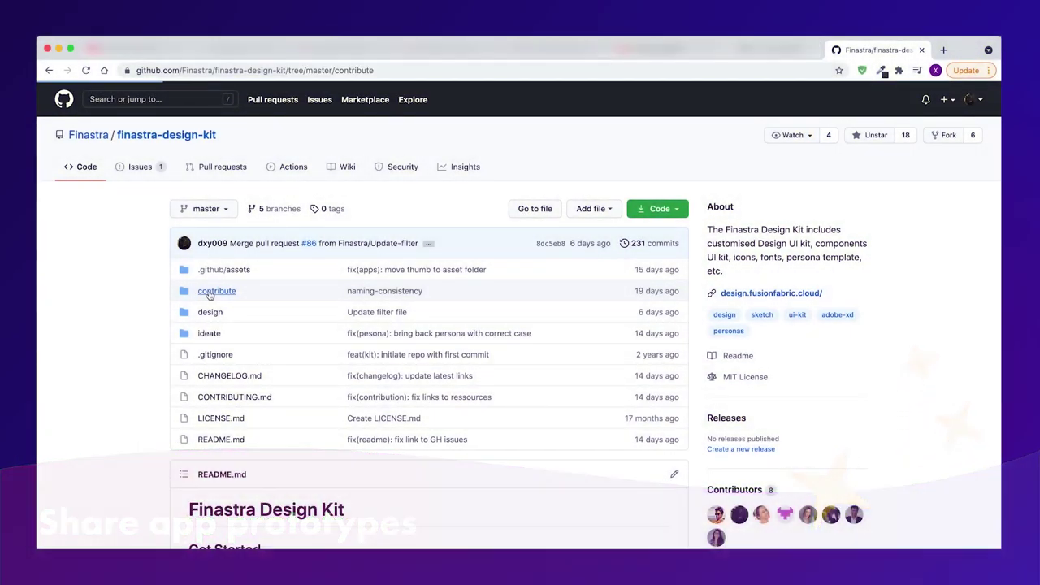
# - Download contribution-template-doc.xd from the repository's contribute folder
pyautogui.click(227, 294)
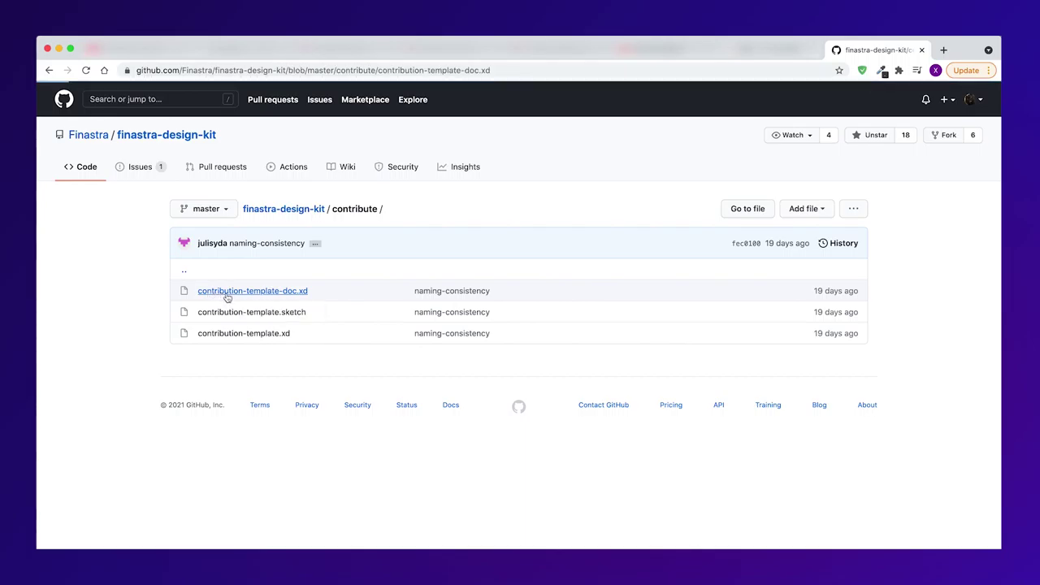
pyautogui.click(798, 313)
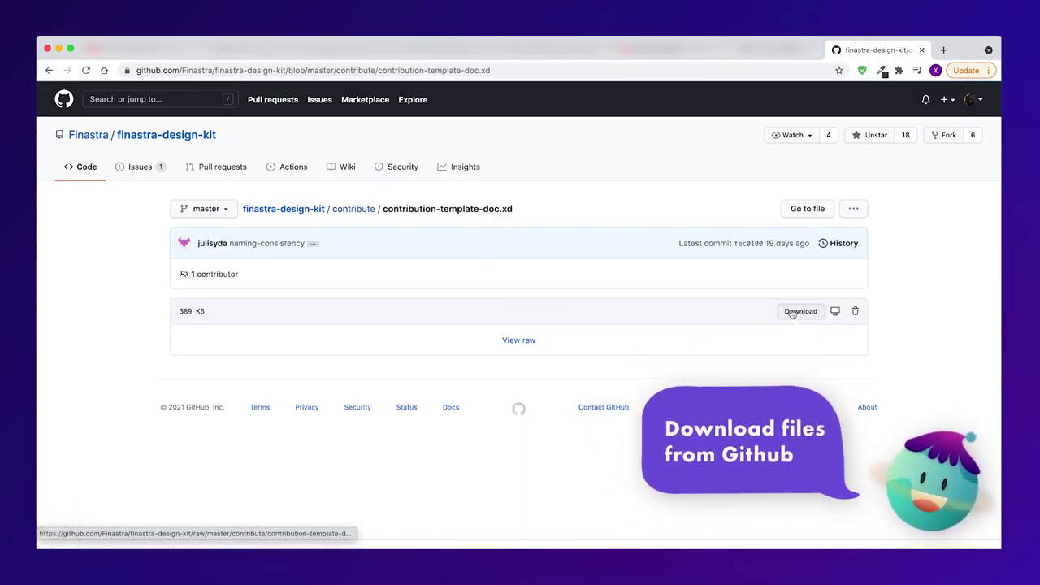